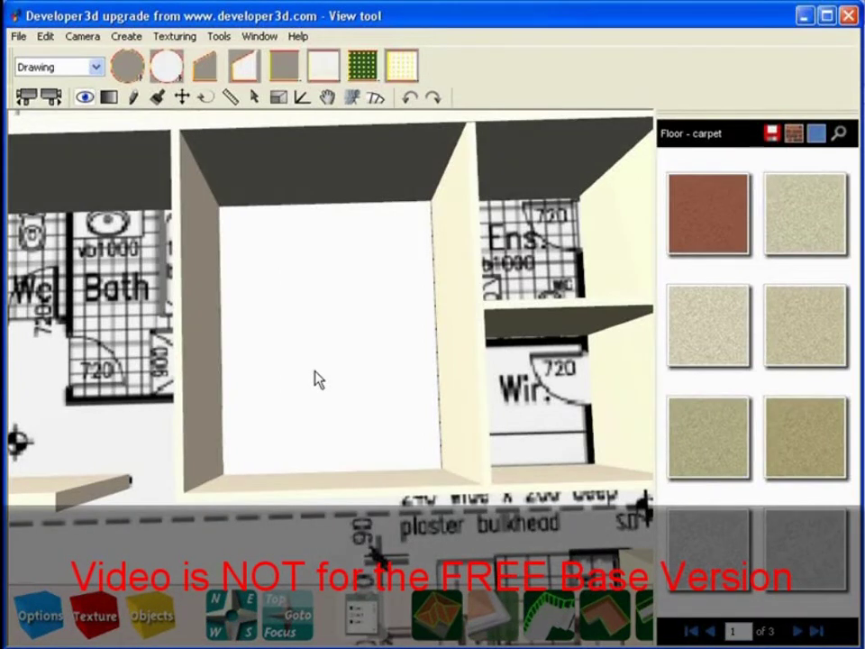
Apply the tan ribbed carpet from the Floor - carpets patterned category to the white Bed 2 floor
{"action": "left_click", "coordinate": [814, 135]}
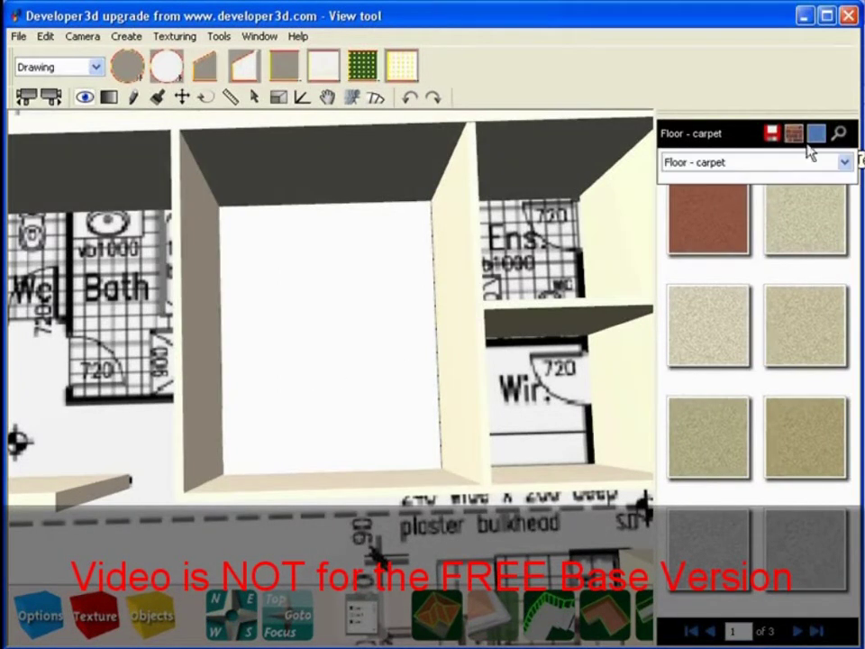
{"action": "left_click", "coordinate": [844, 162]}
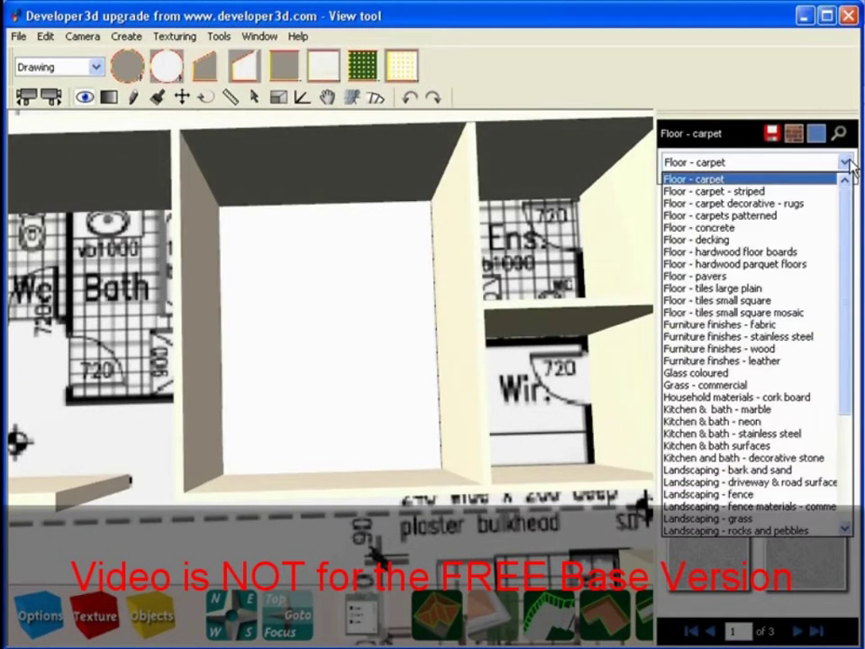
{"action": "left_click", "coordinate": [808, 216]}
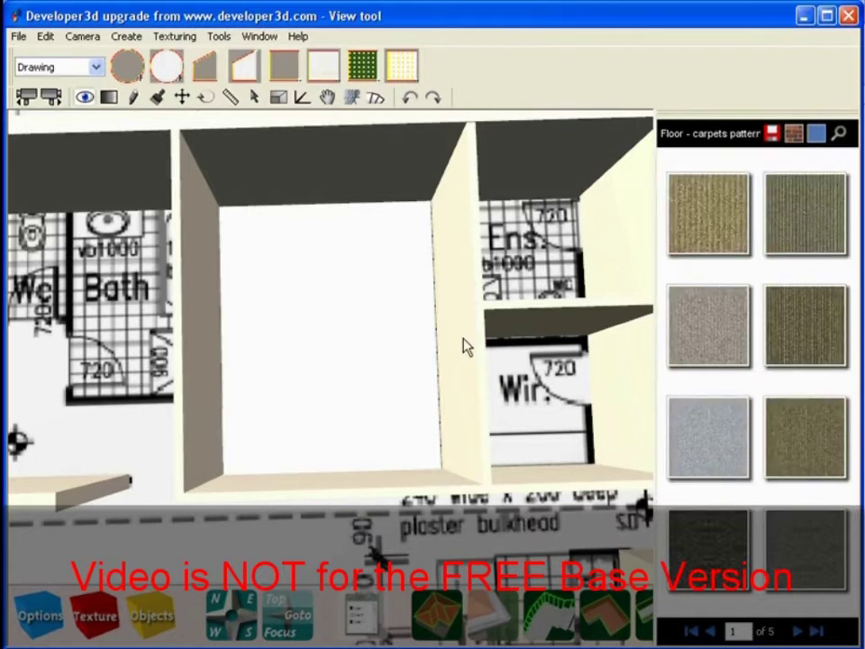
{"action": "left_click_drag", "start_coordinate": [698, 224], "coordinate": [299, 388]}
{"action": "scroll", "coordinate": [326, 383], "scroll_direction": "up", "scroll_amount": 1}
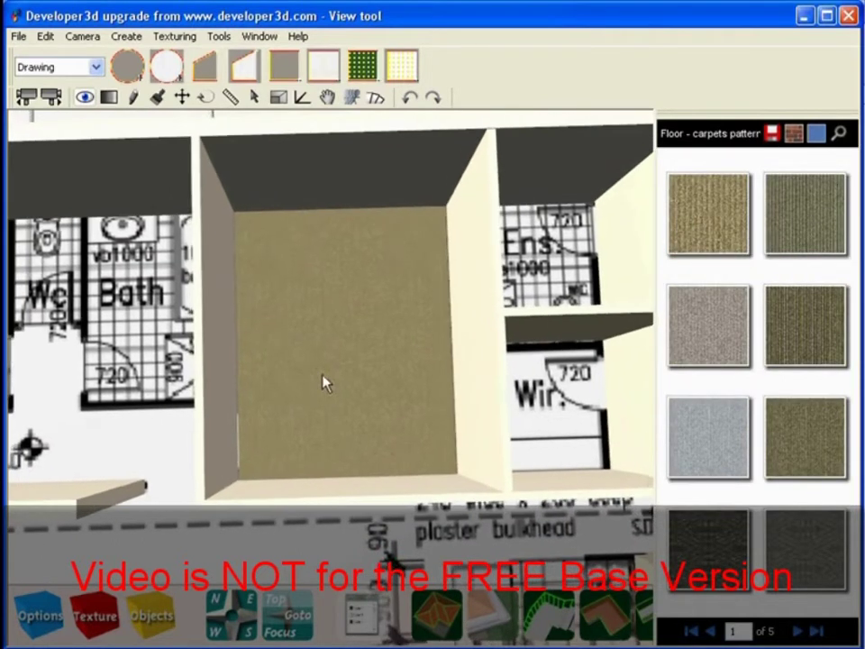
{"action": "scroll", "coordinate": [326, 383], "scroll_direction": "up", "scroll_amount": 6}
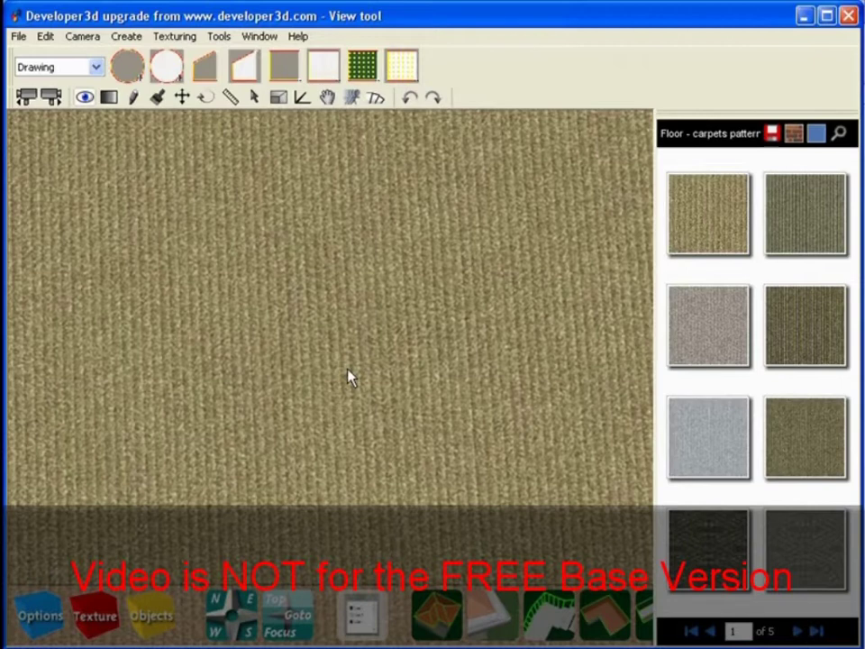
Apply the same tan ribbed carpet to the red Master Bed floor and change that floor's colour to white
{"action": "scroll", "coordinate": [351, 379], "scroll_direction": "down", "scroll_amount": 6}
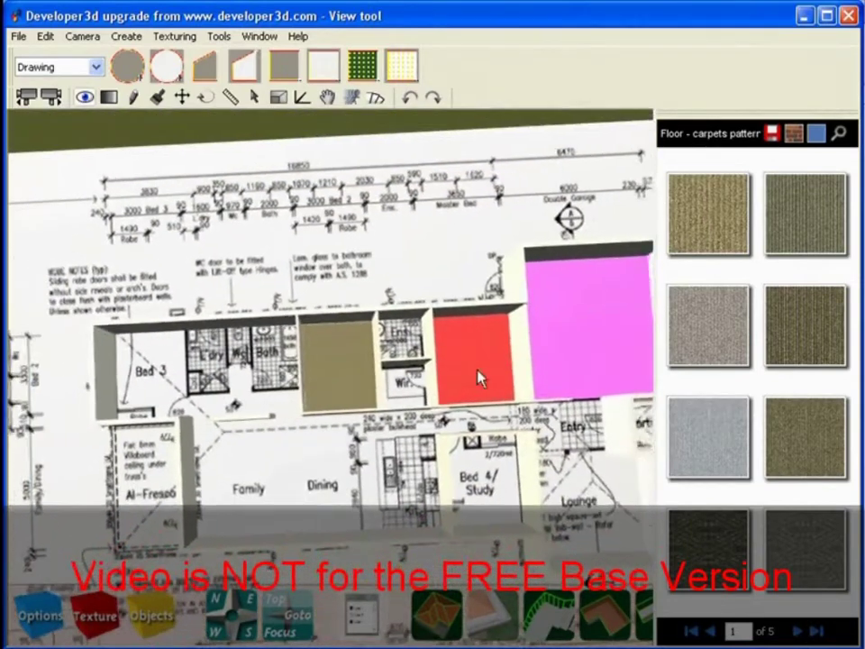
{"action": "scroll", "coordinate": [480, 378], "scroll_direction": "up", "scroll_amount": 8}
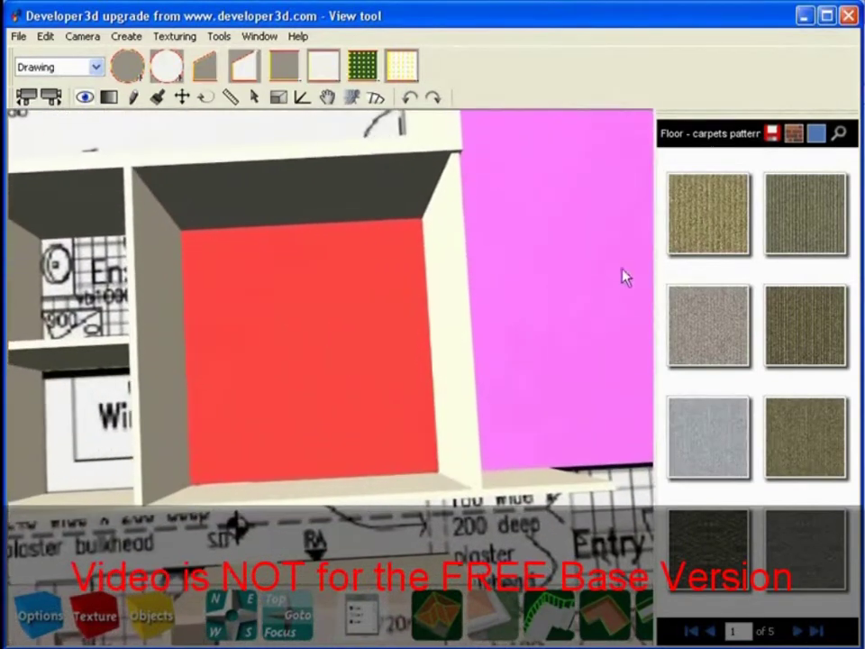
{"action": "left_click", "coordinate": [109, 97]}
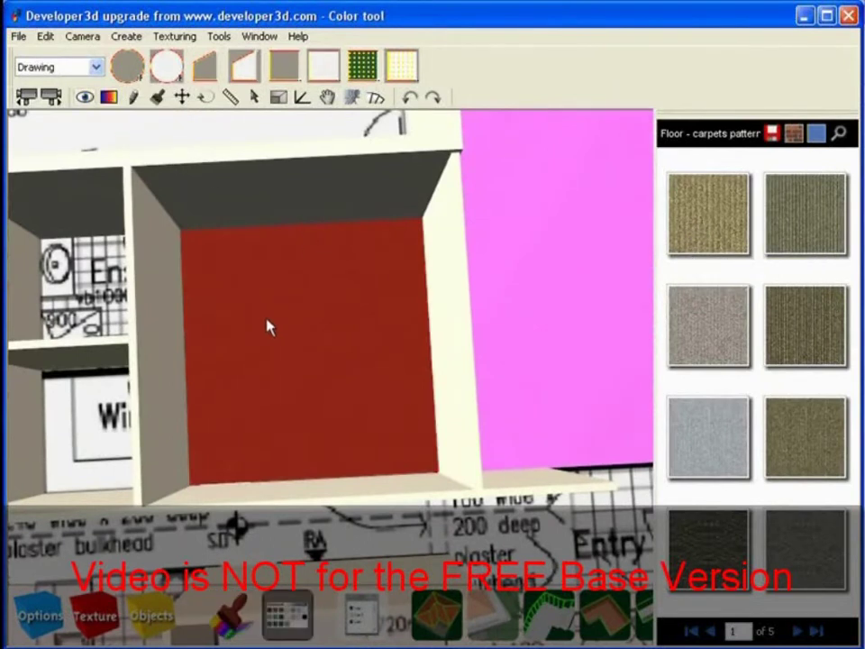
{"action": "left_click_drag", "start_coordinate": [292, 353], "coordinate": [290, 407]}
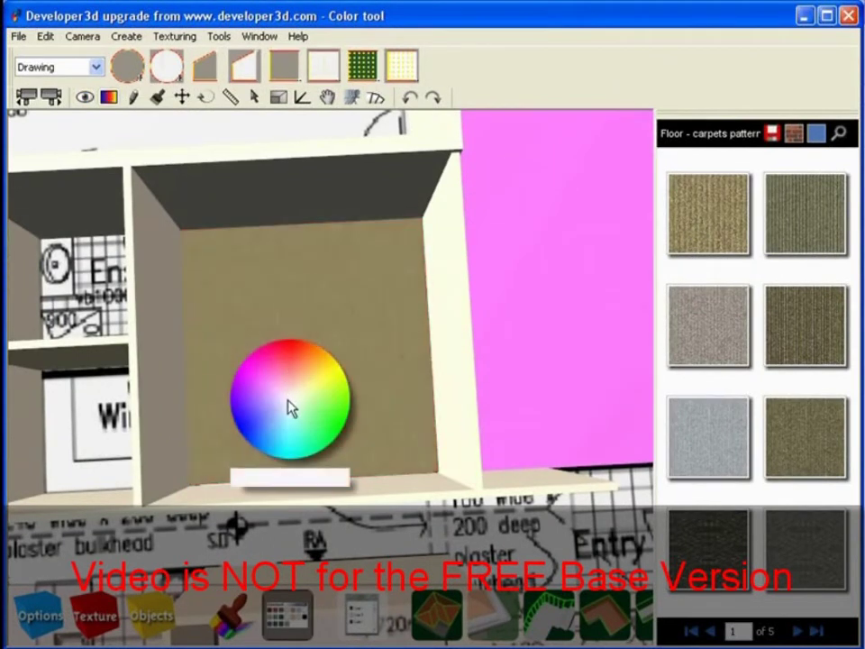
{"action": "right_click_drag", "start_coordinate": [287, 399], "coordinate": [316, 270]}
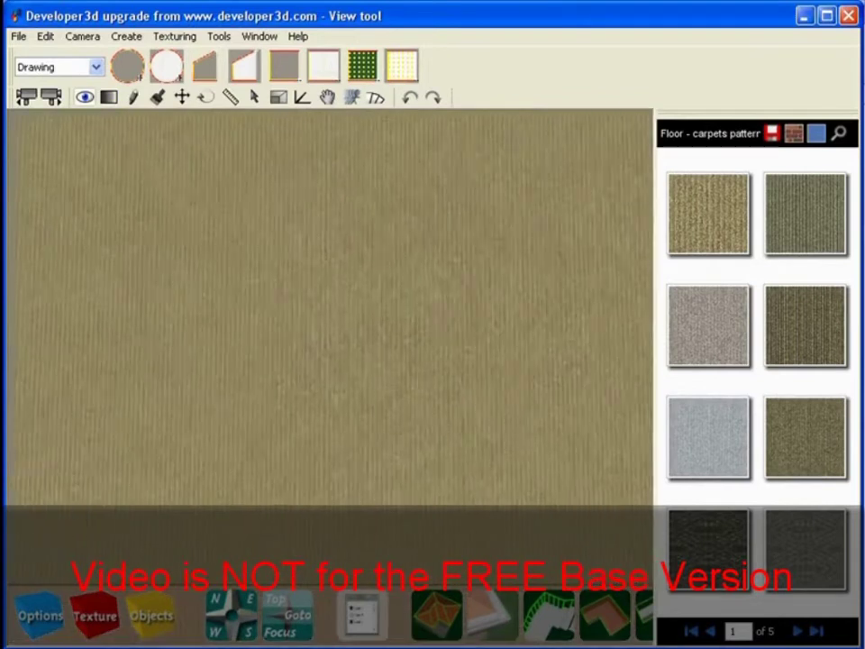
{"action": "scroll", "coordinate": [509, 353], "scroll_direction": "down", "scroll_amount": 5}
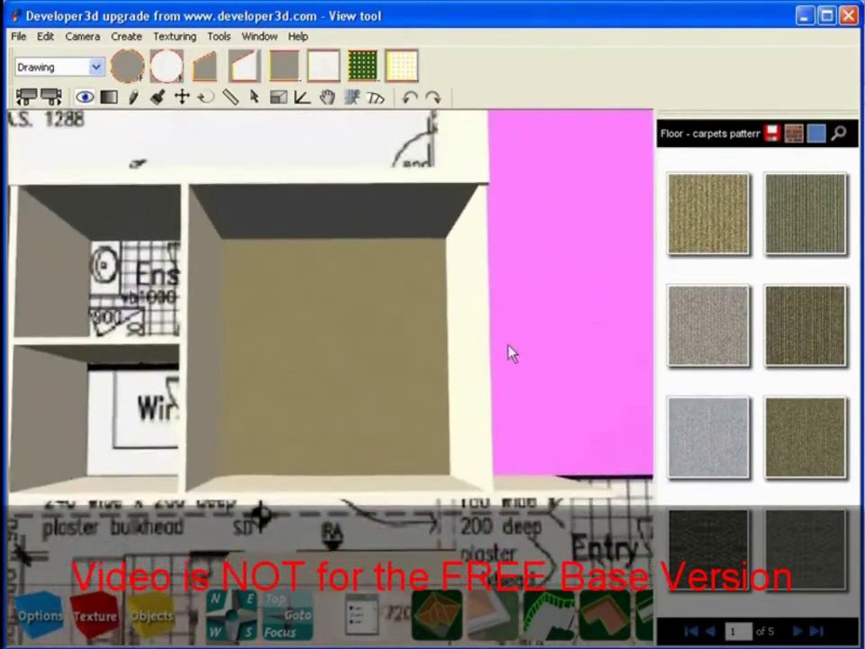
Change the Double Garage's pink floor colour to white
{"action": "left_click_drag", "start_coordinate": [508, 346], "coordinate": [608, 281]}
{"action": "left_click", "coordinate": [104, 98]}
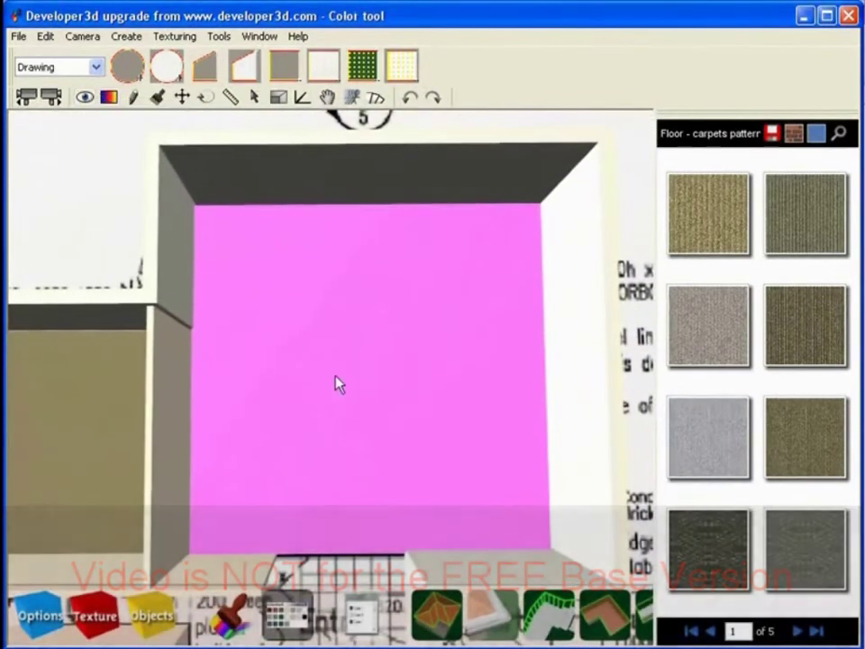
{"action": "mouse_move", "coordinate": [398, 402]}
{"action": "left_mouse_down"}
{"action": "mouse_move", "coordinate": [378, 396]}
{"action": "mouse_move", "coordinate": [402, 415]}
{"action": "mouse_move", "coordinate": [403, 408]}
{"action": "left_mouse_up"}
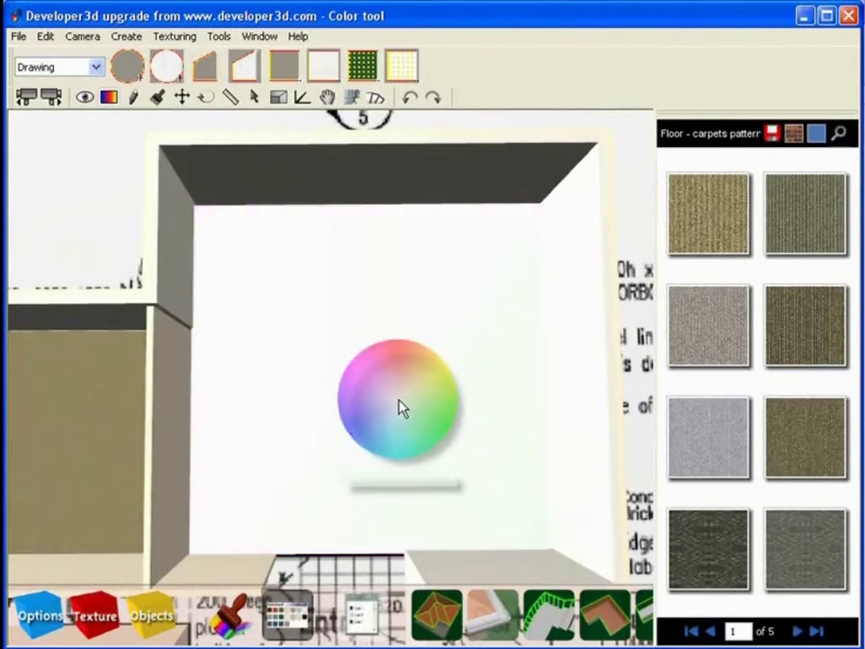
Apply the concrete 1 texture from the Floor - concrete category to the Double Garage floor
{"action": "left_click", "coordinate": [799, 135]}
{"action": "left_click", "coordinate": [844, 163]}
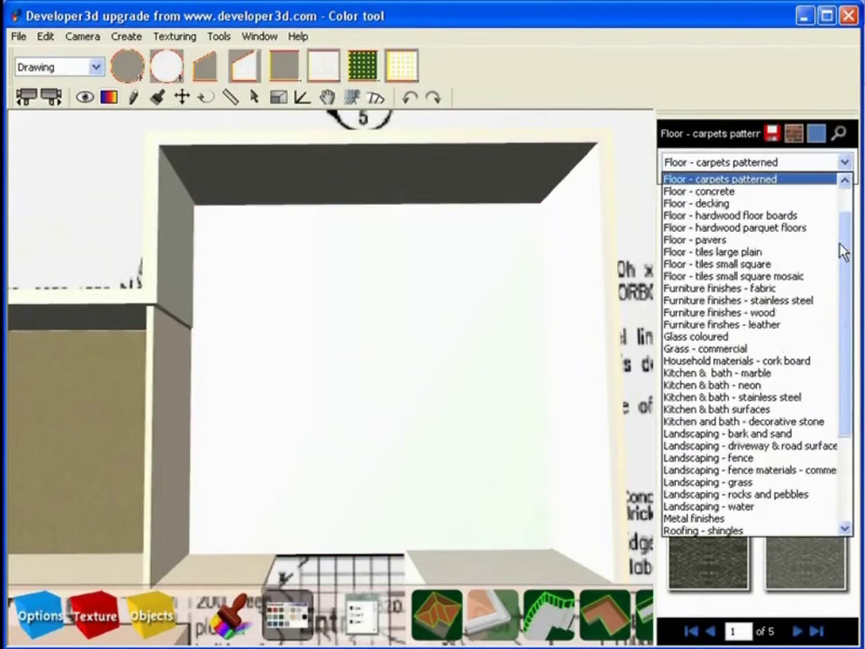
{"action": "left_click", "coordinate": [781, 192]}
{"action": "left_click", "coordinate": [728, 220]}
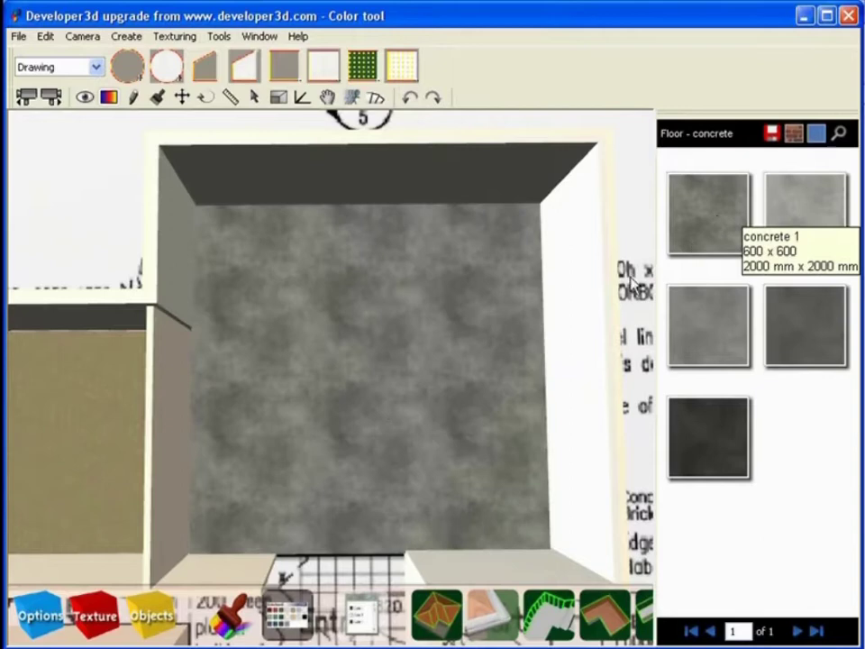
{"action": "key", "text": "Escape"}
{"action": "left_click_drag", "start_coordinate": [334, 402], "coordinate": [334, 297]}
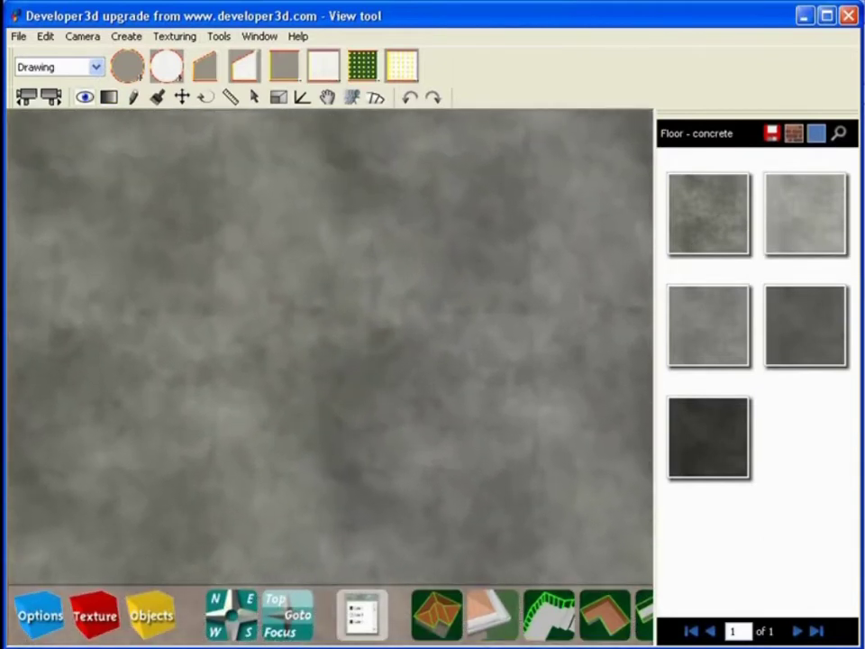
{"action": "scroll", "coordinate": [213, 424], "scroll_direction": "down", "scroll_amount": 10}
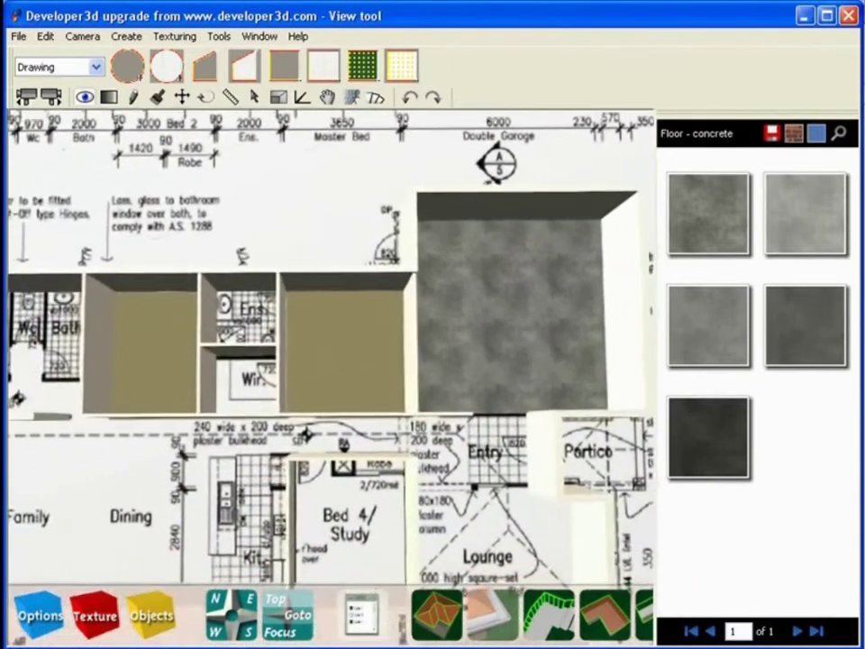
Insert door 5.vo3 from the Door - domestic object category into the carpeted room beside the garage
{"action": "scroll", "coordinate": [236, 491], "scroll_direction": "down", "scroll_amount": 10}
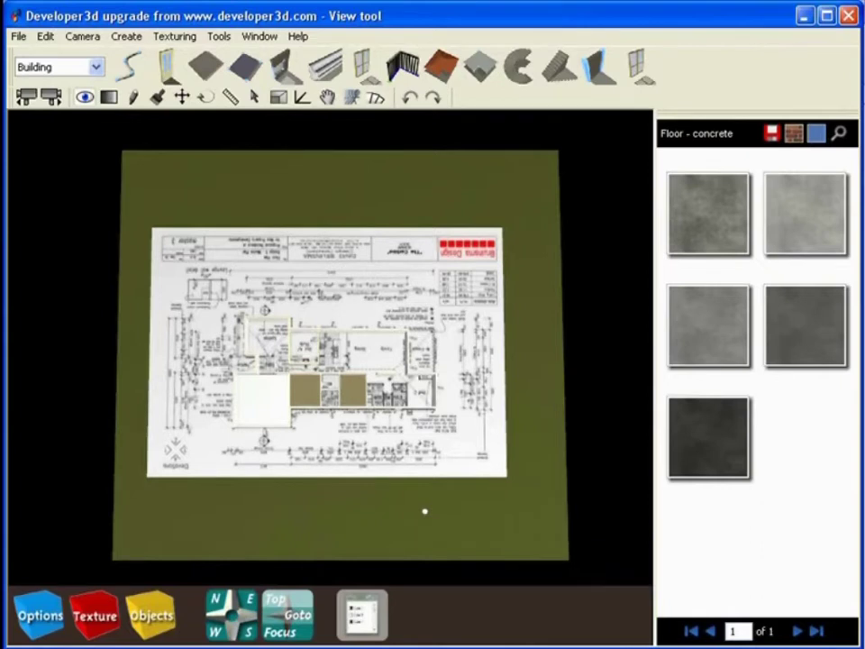
{"action": "scroll", "coordinate": [363, 506], "scroll_direction": "up", "scroll_amount": 5}
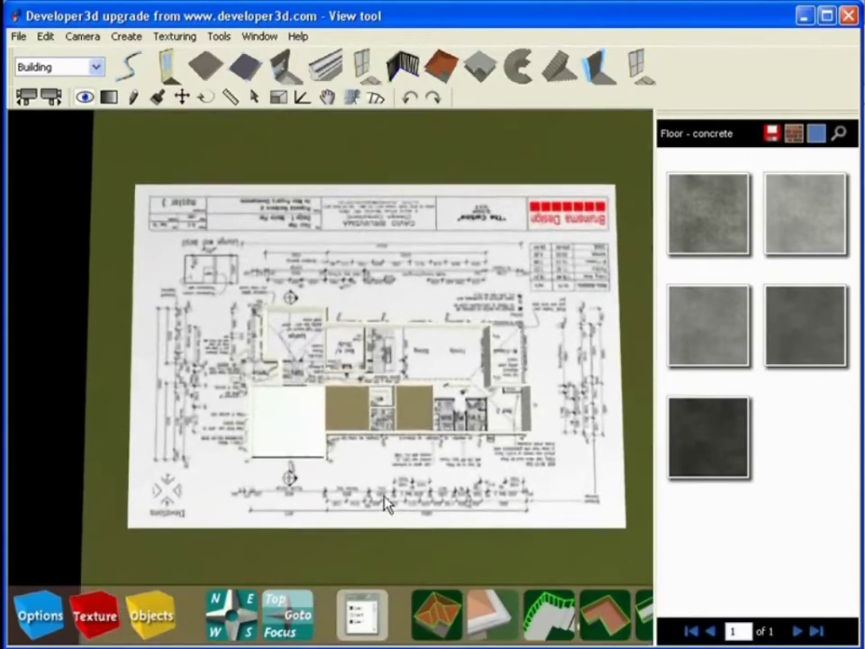
{"action": "scroll", "coordinate": [388, 497], "scroll_direction": "up", "scroll_amount": 3}
{"action": "middle_click_drag", "start_coordinate": [390, 492], "coordinate": [391, 368]}
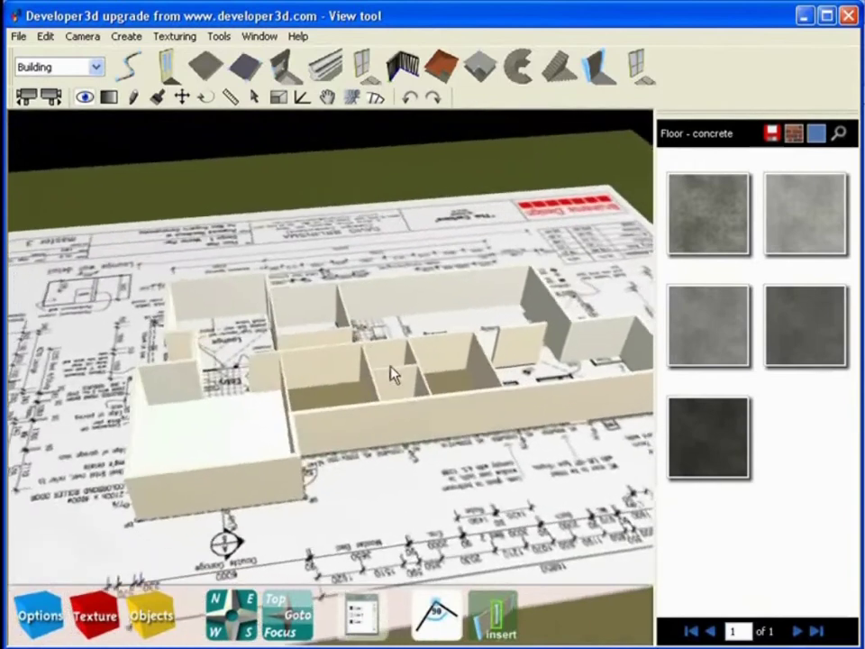
{"action": "scroll", "coordinate": [392, 374], "scroll_direction": "up", "scroll_amount": 6}
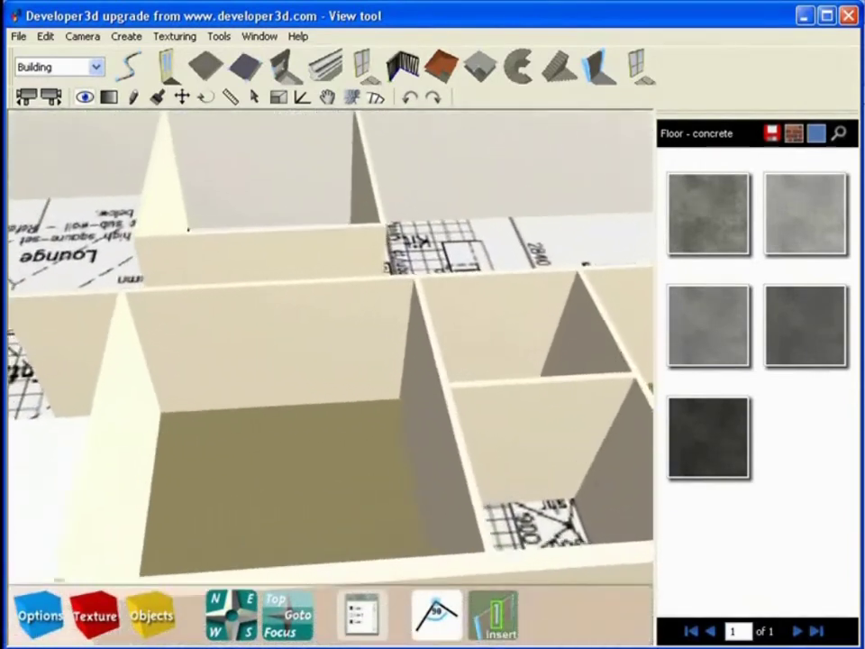
{"action": "scroll", "coordinate": [299, 377], "scroll_direction": "up", "scroll_amount": 5}
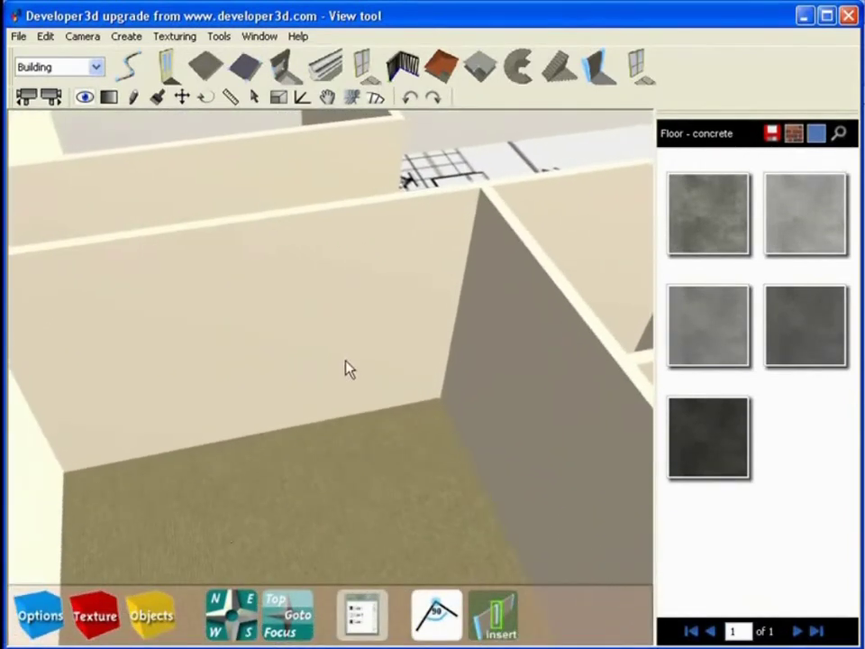
{"action": "left_click", "coordinate": [176, 593]}
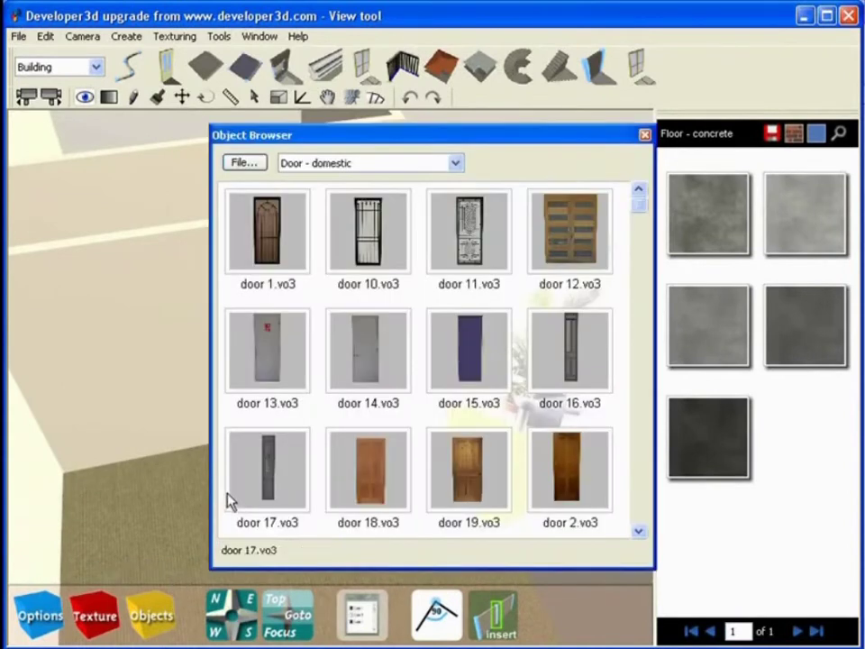
{"action": "left_click_drag", "start_coordinate": [644, 213], "coordinate": [629, 484]}
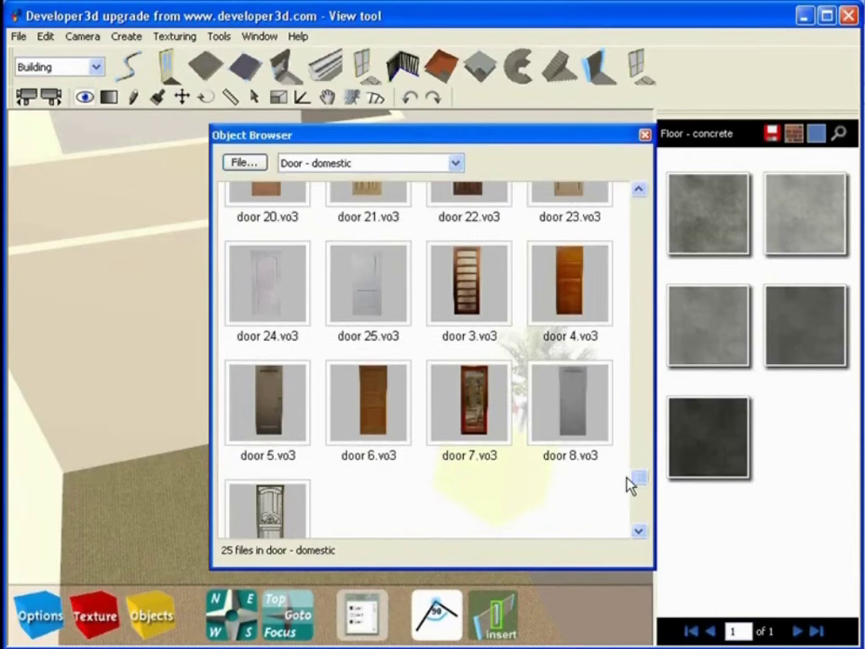
{"action": "left_click", "coordinate": [267, 404]}
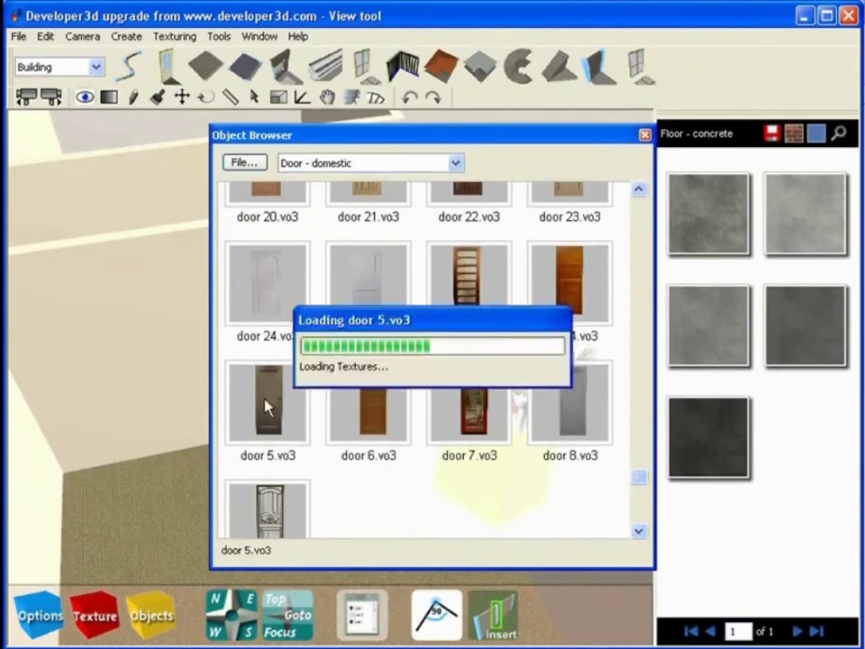
{"action": "left_click", "coordinate": [645, 135]}
Move the door into position on the room's wall near the corner, using the Move tool, and check it up close
{"action": "left_click", "coordinate": [182, 96]}
{"action": "left_click_drag", "start_coordinate": [390, 361], "coordinate": [387, 280]}
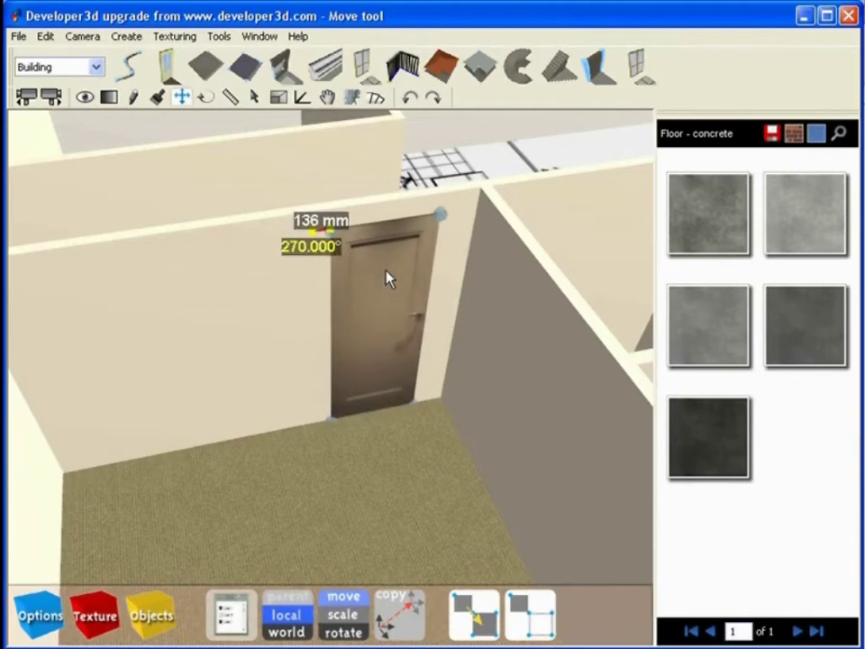
{"action": "key", "text": "Escape"}
{"action": "left_click_drag", "start_coordinate": [389, 325], "coordinate": [328, 378]}
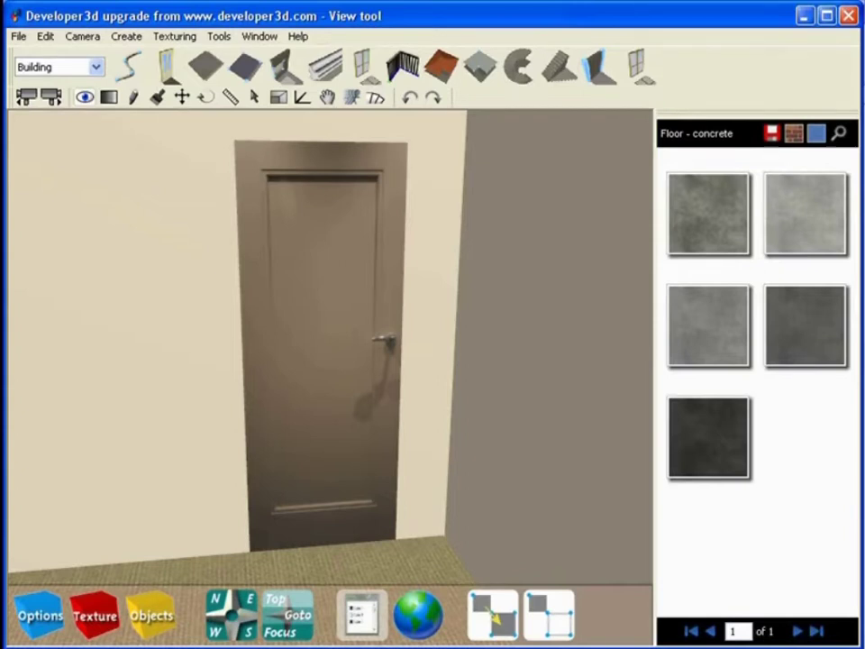
{"action": "left_click_drag", "start_coordinate": [320, 339], "coordinate": [354, 386]}
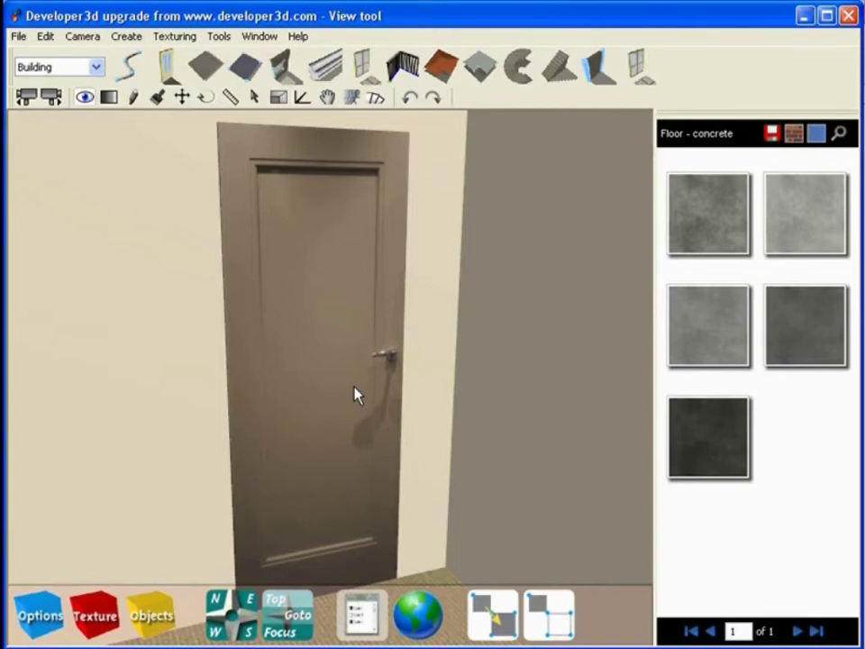
Insert a window from the Building tools into the wall at the back of the Portico
{"action": "scroll", "coordinate": [346, 386], "scroll_direction": "down", "scroll_amount": 5}
{"action": "left_click_drag", "start_coordinate": [346, 386], "coordinate": [364, 367]}
{"action": "scroll", "coordinate": [184, 506], "scroll_direction": "down", "scroll_amount": 3}
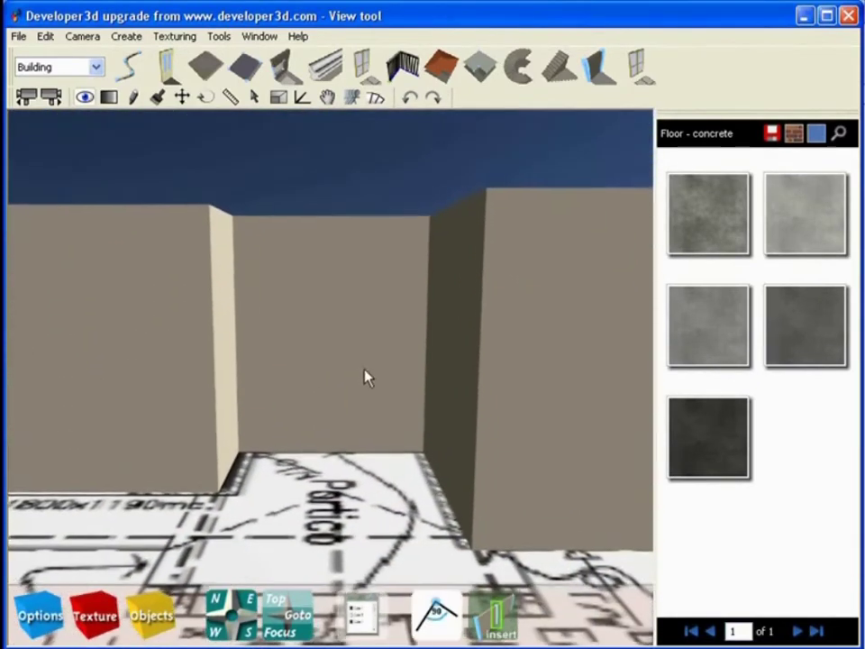
{"action": "scroll", "coordinate": [364, 369], "scroll_direction": "up", "scroll_amount": 4}
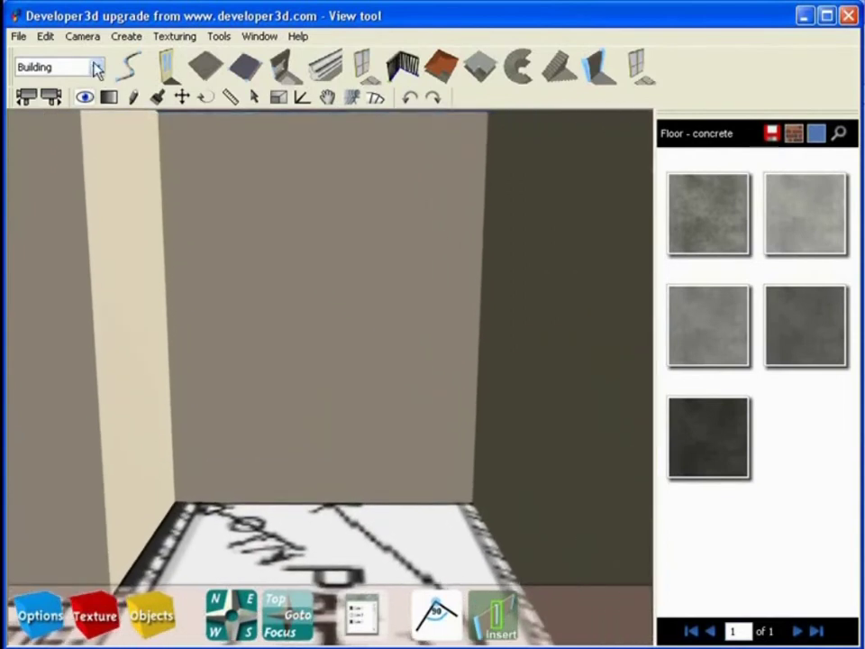
{"action": "left_click", "coordinate": [96, 68]}
{"action": "left_click", "coordinate": [84, 81]}
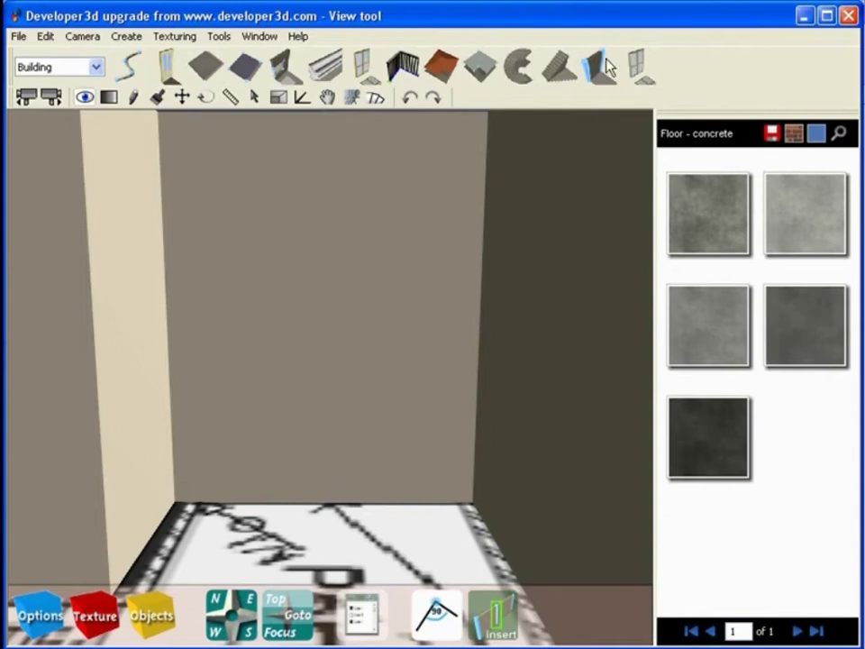
{"action": "left_click", "coordinate": [364, 70]}
{"action": "left_click", "coordinate": [317, 341]}
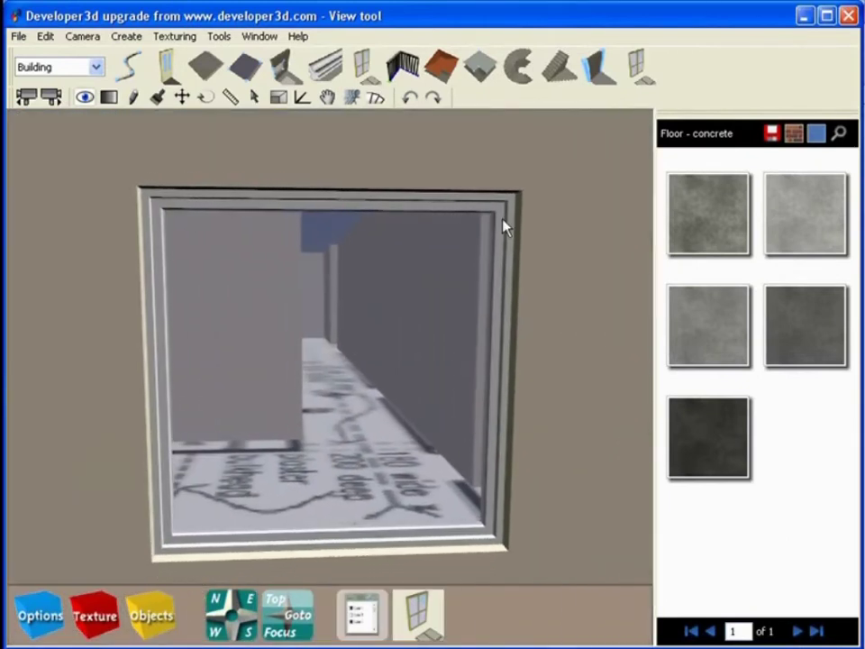
Delete the window from the Portico's back wall and insert a new window in the same wall
{"action": "left_click_drag", "start_coordinate": [343, 434], "coordinate": [367, 386]}
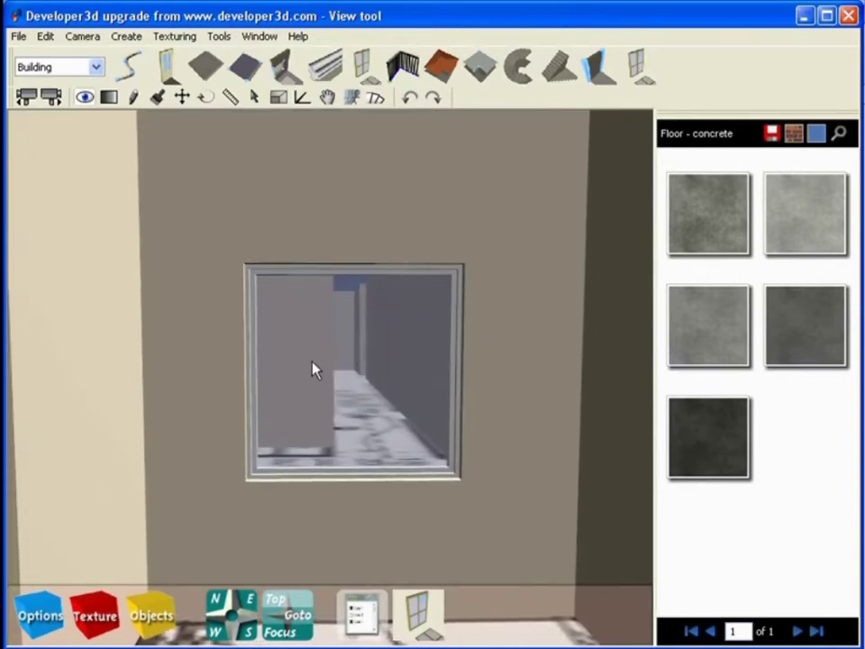
{"action": "key", "text": "Delete"}
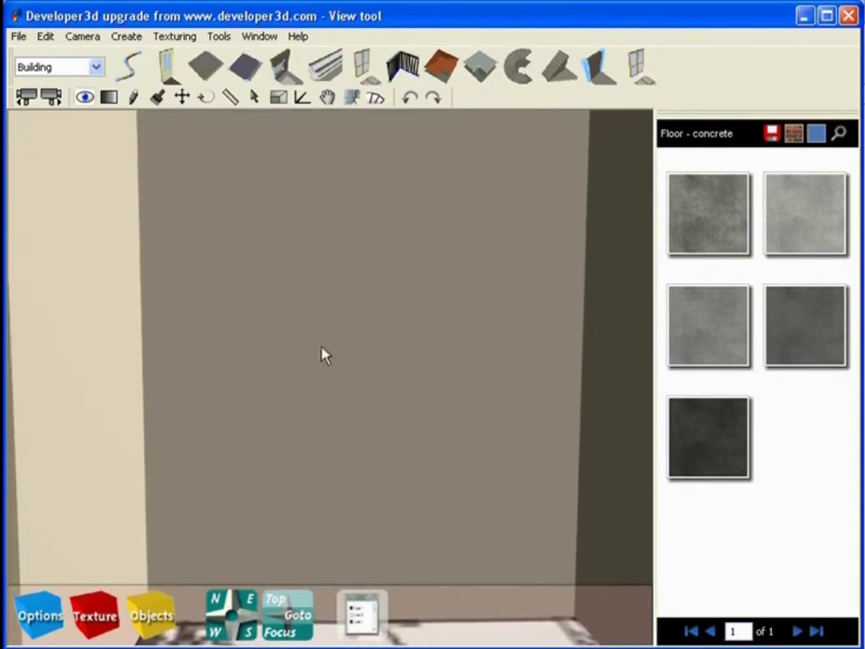
{"action": "left_click", "coordinate": [362, 67]}
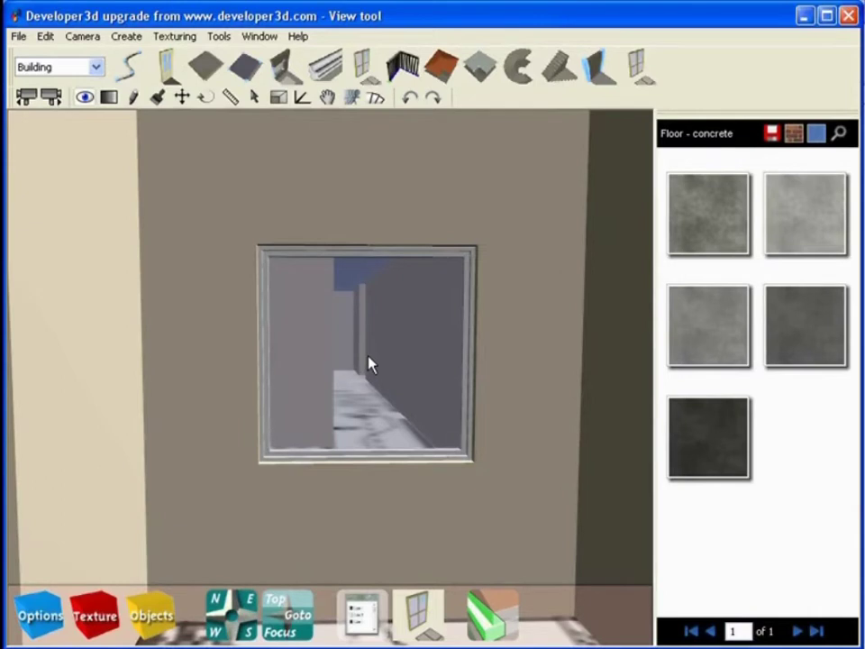
Resize the new window in the Portico's back wall to an X scale of 820 mm and a Z scale of 2000 mm
{"action": "left_click", "coordinate": [31, 621]}
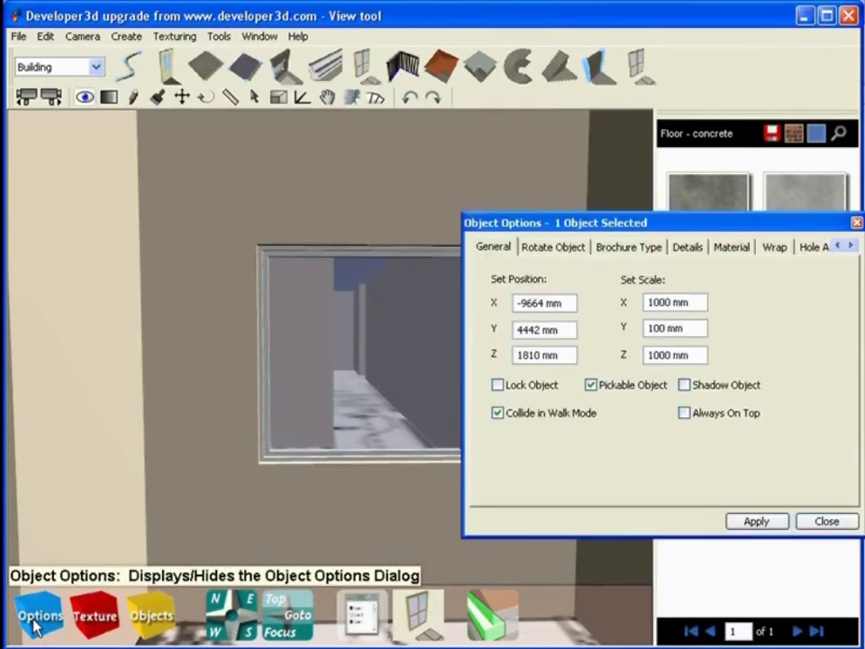
{"action": "left_click_drag", "start_coordinate": [507, 223], "coordinate": [511, 224]}
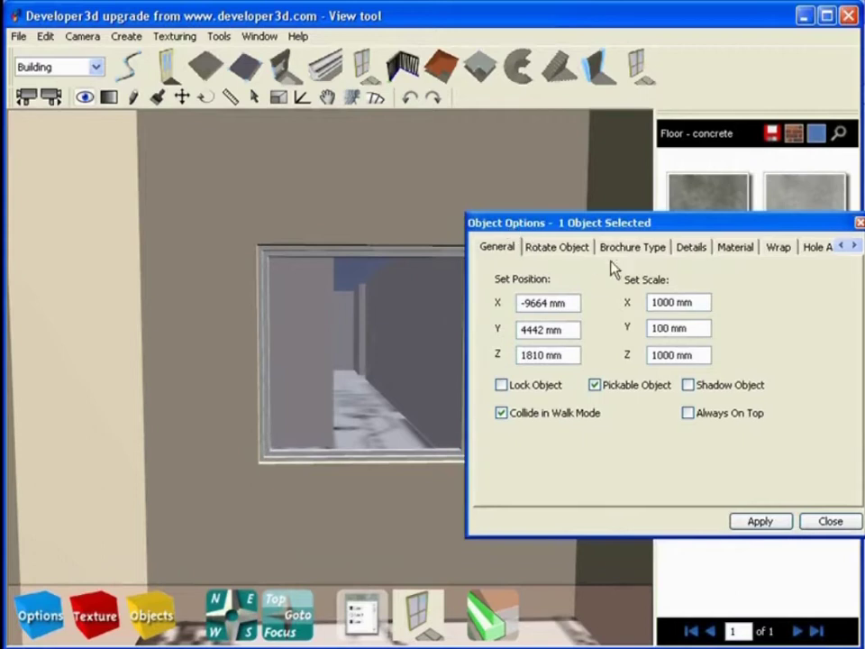
{"action": "double_click", "coordinate": [697, 303]}
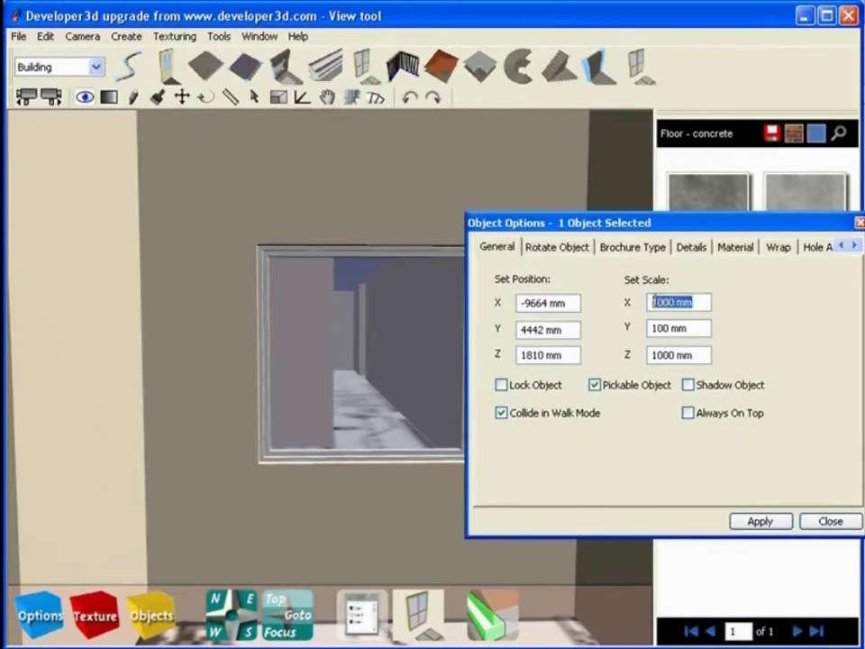
{"action": "double_click", "coordinate": [694, 330]}
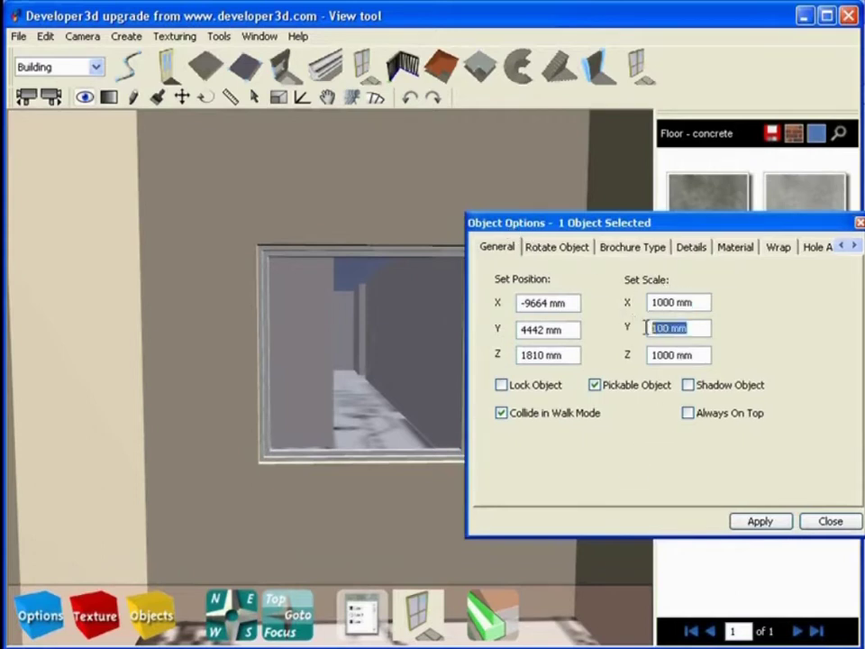
{"action": "double_click", "coordinate": [701, 355]}
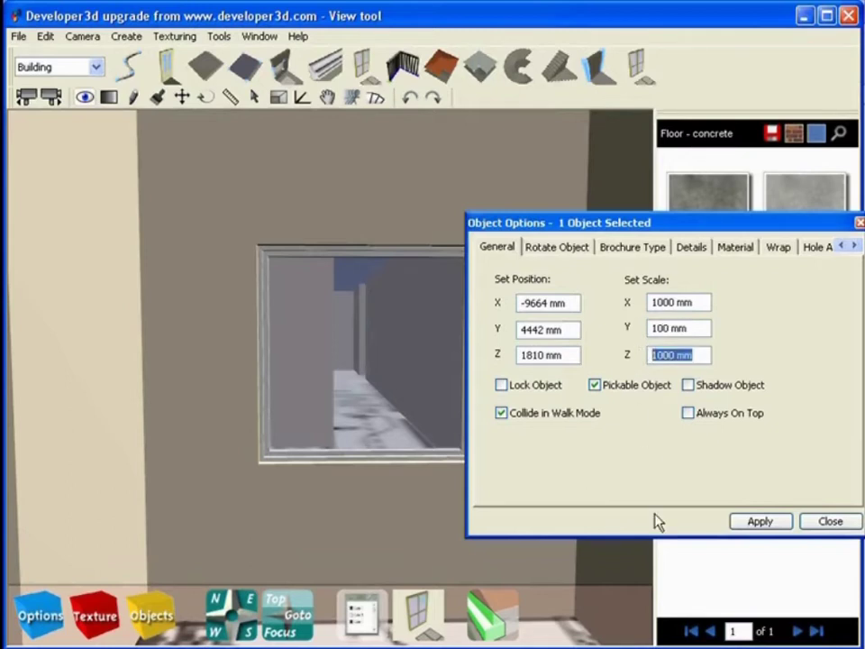
{"action": "type", "text": "2000"}
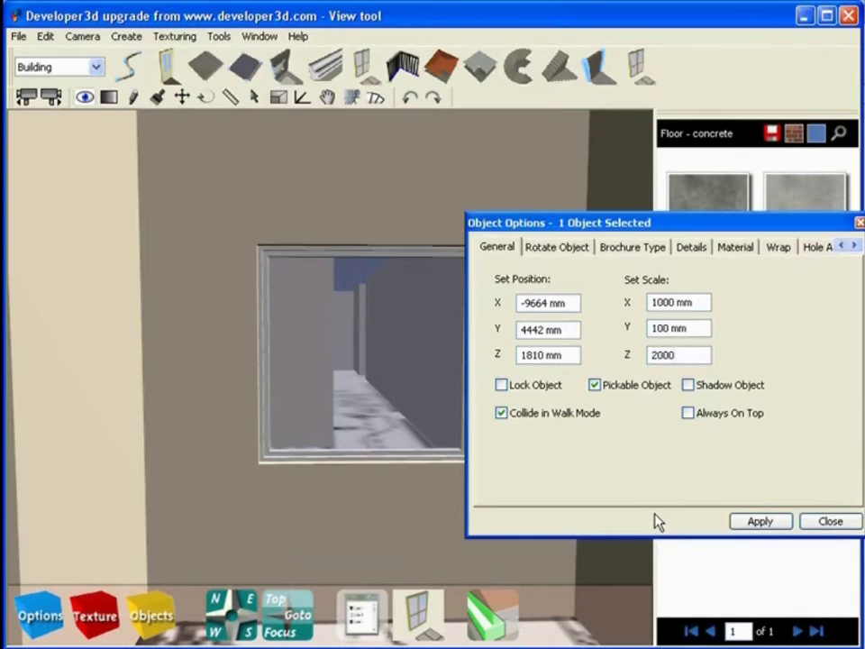
{"action": "key", "text": "Return"}
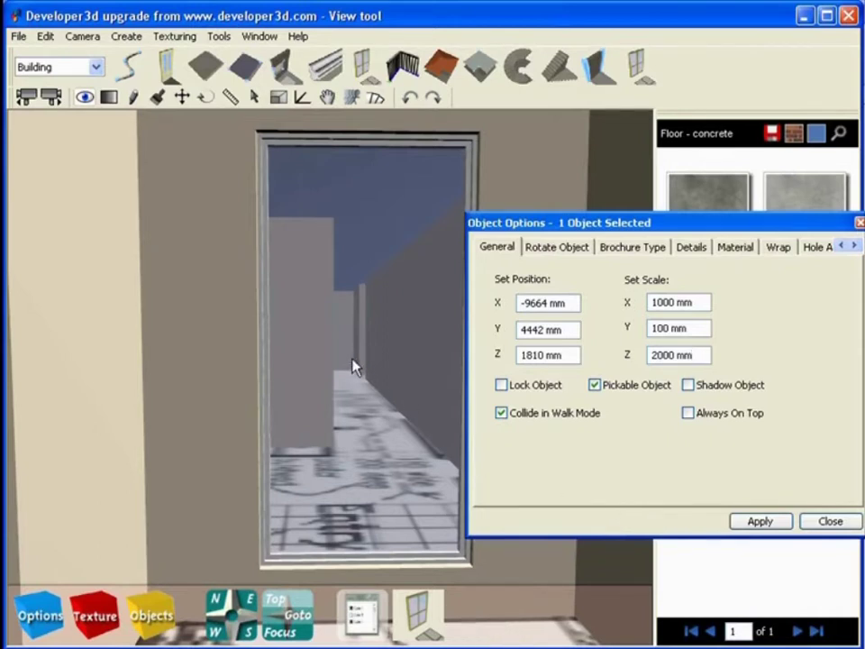
{"action": "left_click_drag", "start_coordinate": [706, 301], "coordinate": [587, 306]}
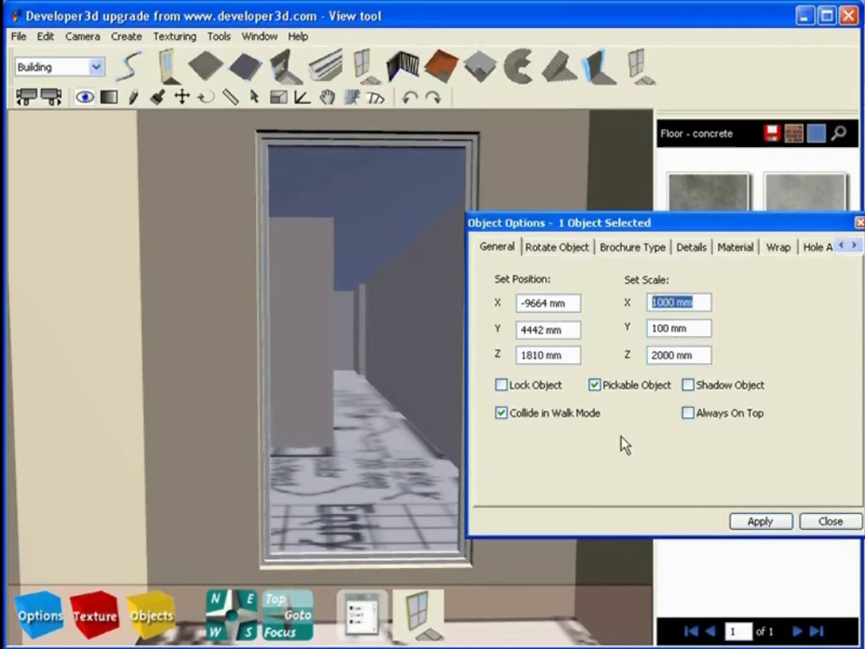
{"action": "type", "text": "820"}
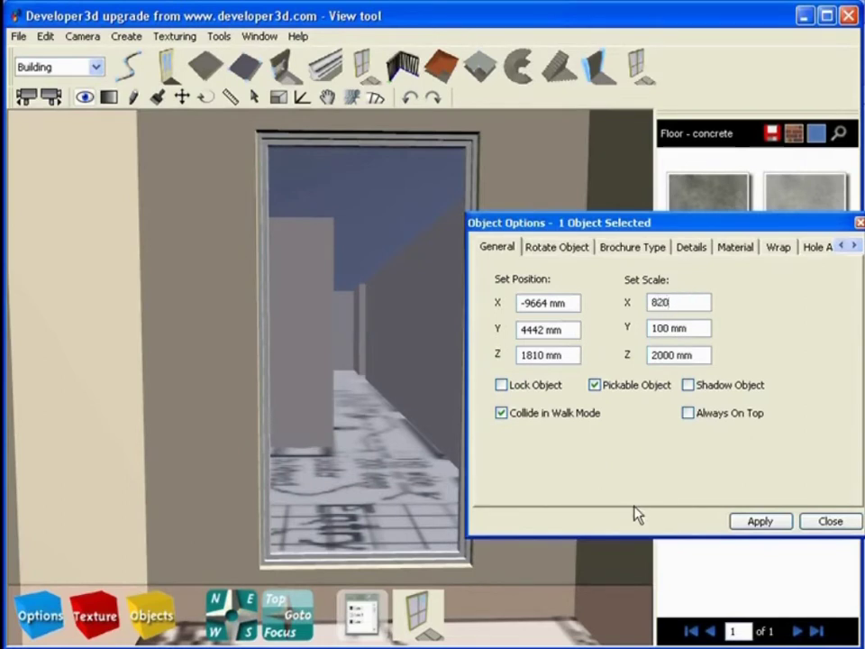
{"action": "key", "text": "Return"}
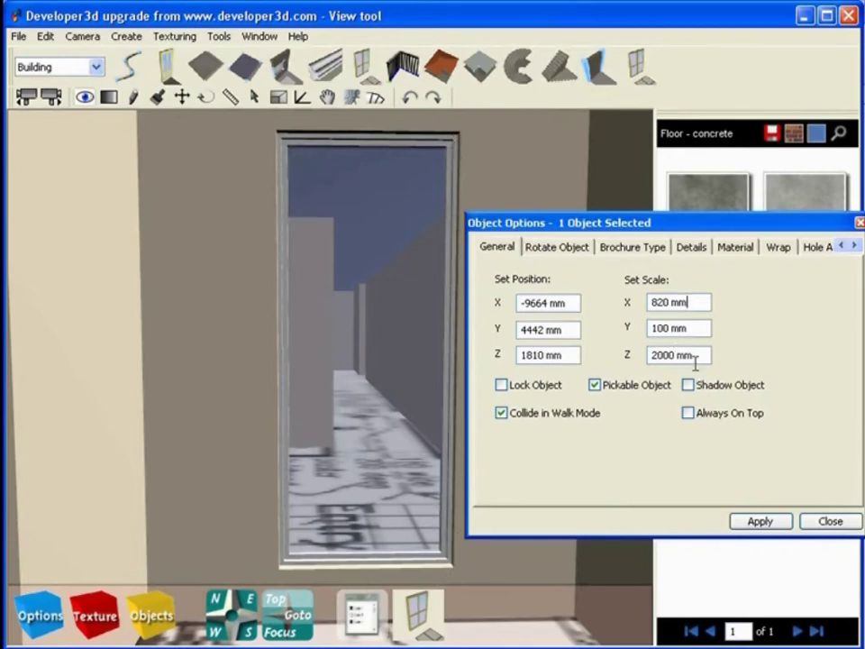
Set the window's Z scale to 2200 mm and close the object options
{"action": "left_click_drag", "start_coordinate": [692, 357], "coordinate": [657, 357]}
{"action": "type", "text": "2200"}
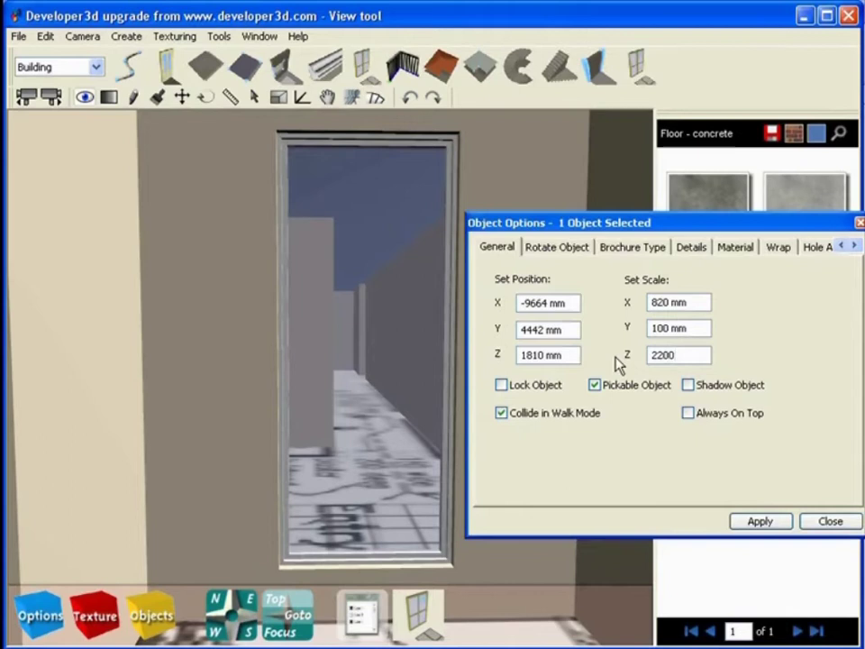
{"action": "key", "text": "Return"}
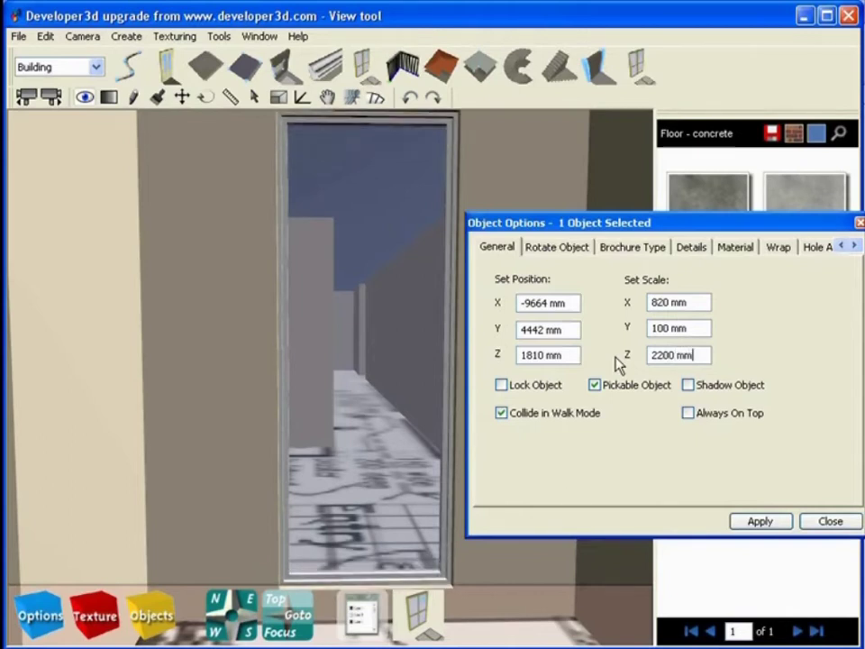
{"action": "left_click", "coordinate": [786, 523]}
Move the tall window down to floor level and slightly sideways in the Portico's back wall with the Move tool
{"action": "left_click", "coordinate": [181, 96]}
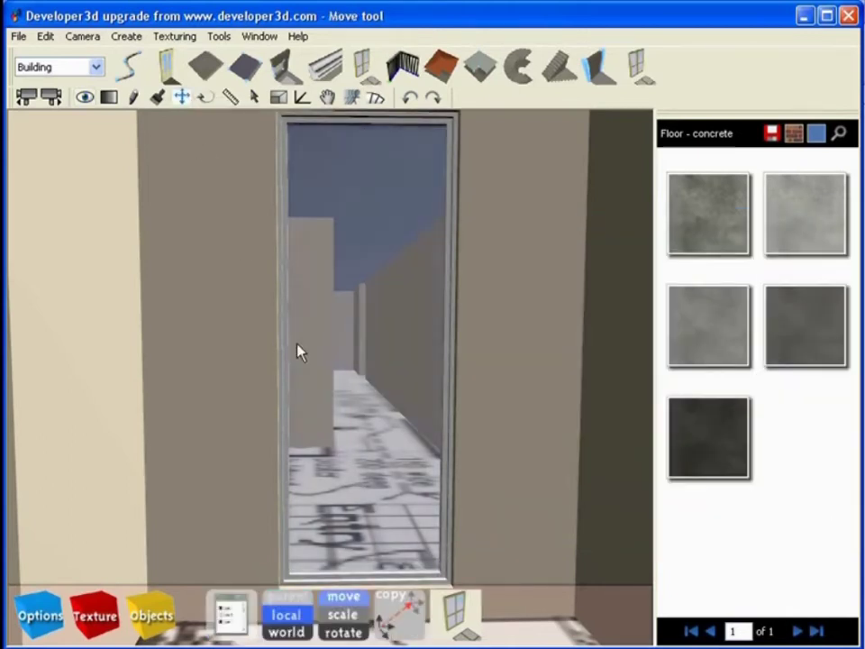
{"action": "left_click_drag", "start_coordinate": [365, 353], "coordinate": [375, 383]}
{"action": "left_click", "coordinate": [84, 96]}
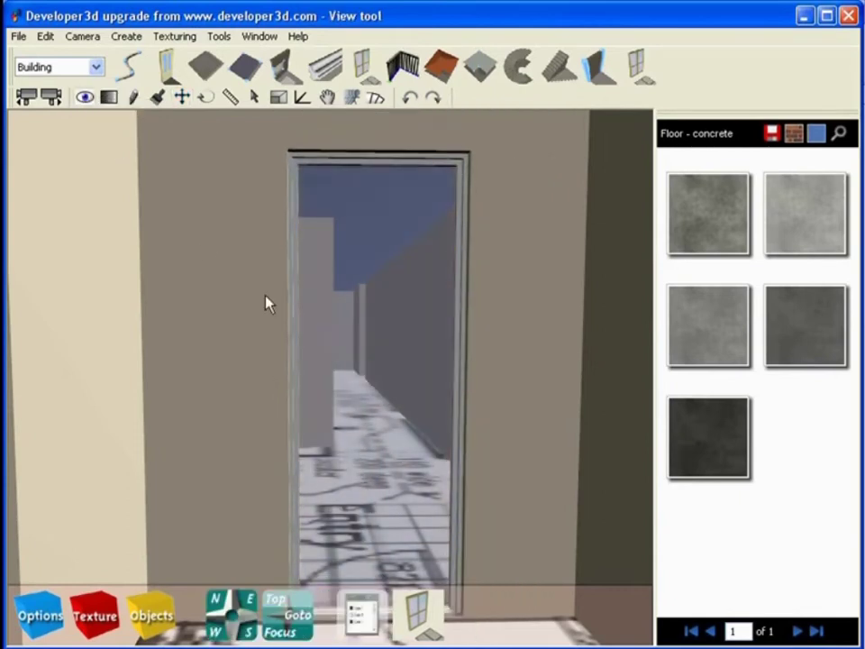
{"action": "left_click_drag", "start_coordinate": [266, 295], "coordinate": [316, 374]}
Try different transparency levels on the tall window's glass with the Color tool, from clear to opaque and back to semi-transparent
{"action": "left_click", "coordinate": [108, 97]}
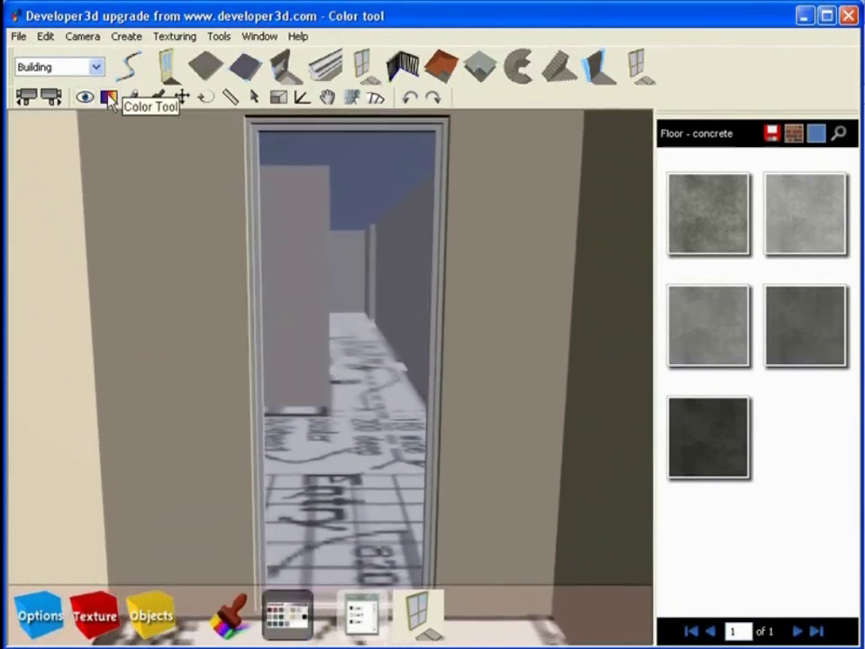
{"action": "left_click", "coordinate": [384, 365]}
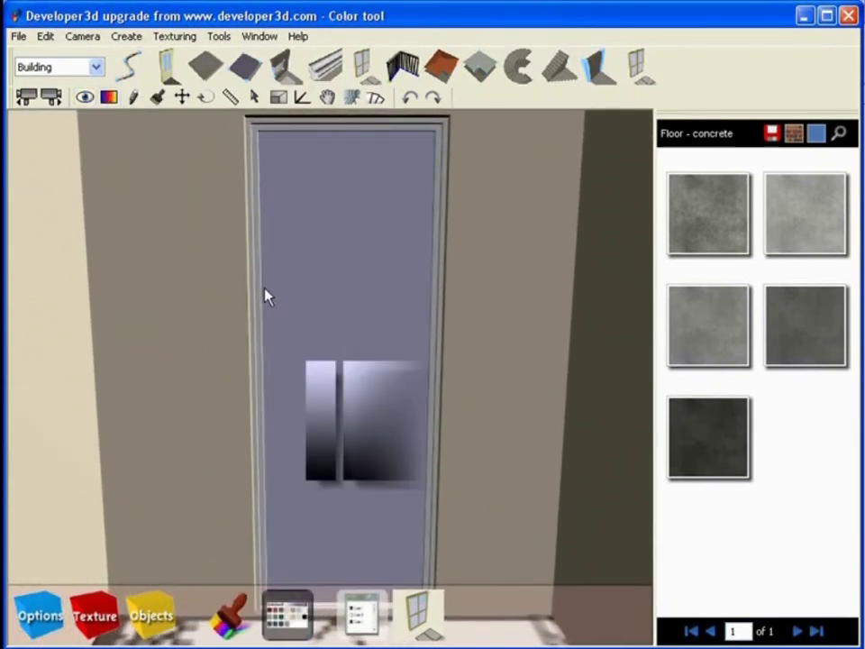
{"action": "left_click", "coordinate": [425, 357]}
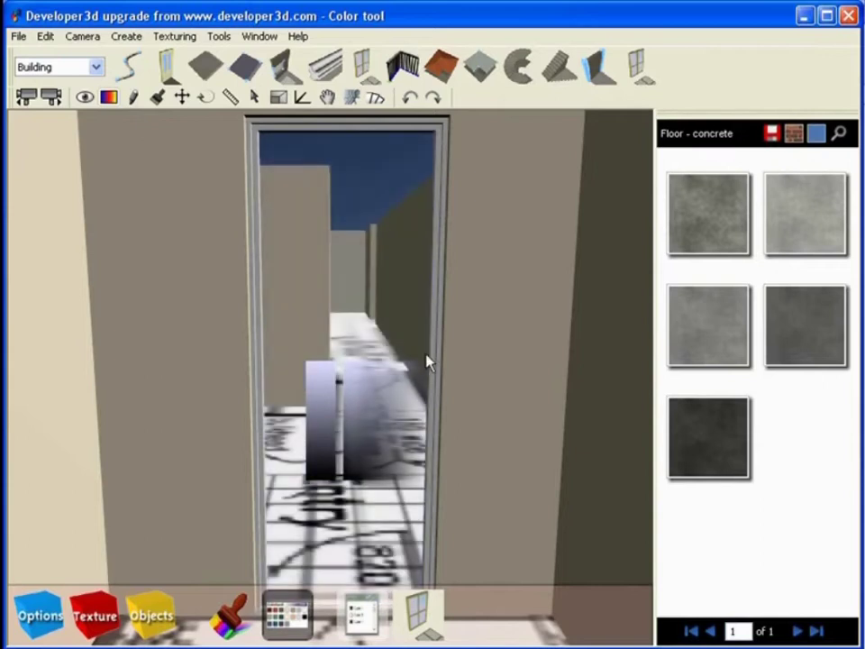
{"action": "left_click_drag", "start_coordinate": [503, 408], "coordinate": [310, 325]}
{"action": "left_click", "coordinate": [83, 96]}
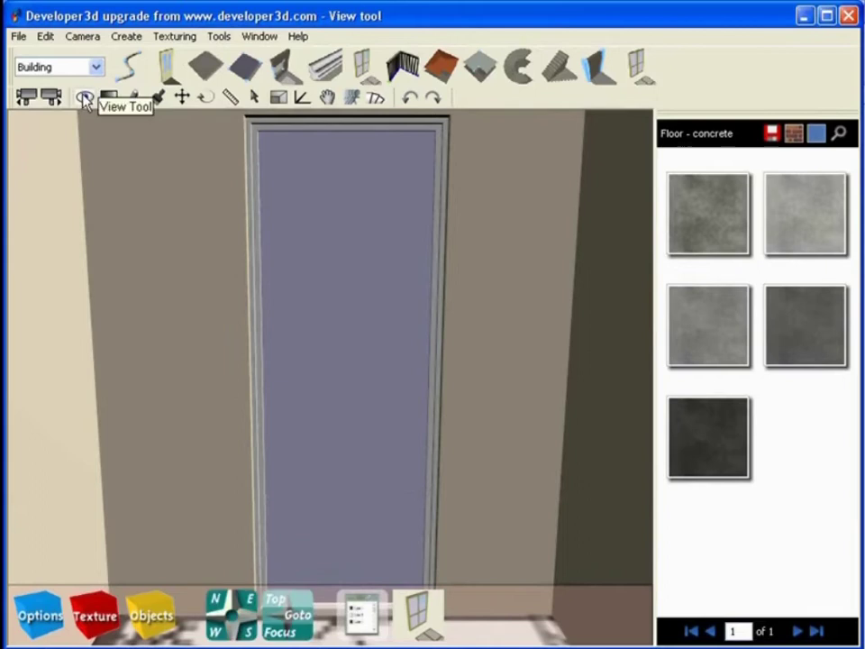
{"action": "left_click_drag", "start_coordinate": [330, 360], "coordinate": [318, 280]}
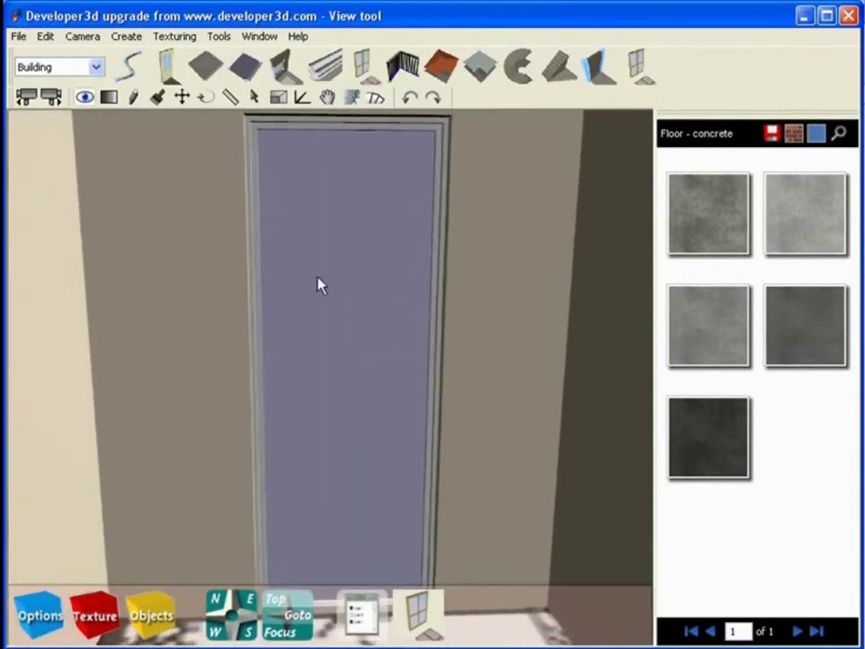
{"action": "left_click", "coordinate": [108, 97]}
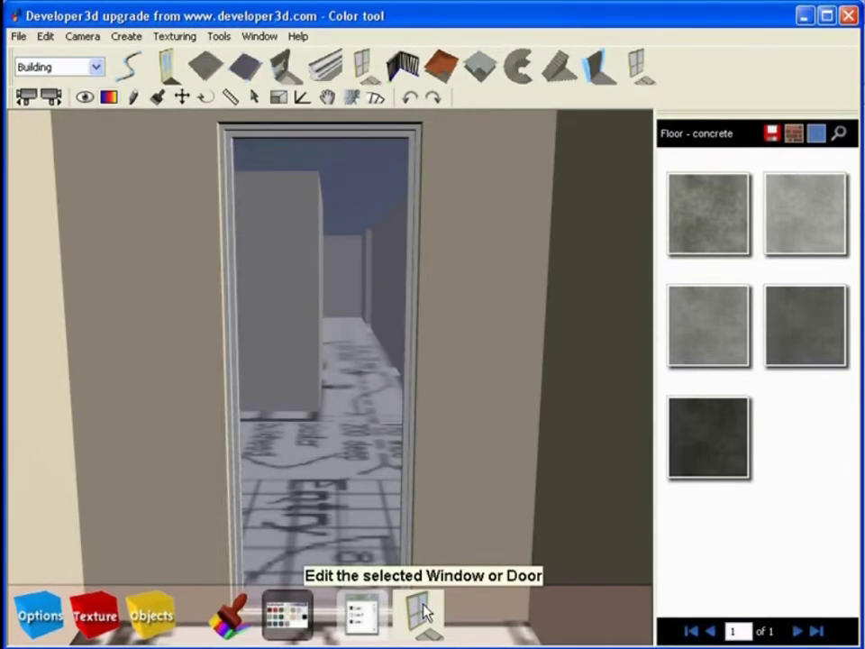
Select the tall window in the Portico's back wall and open it in the Window & Door Designer
{"action": "left_click", "coordinate": [85, 96]}
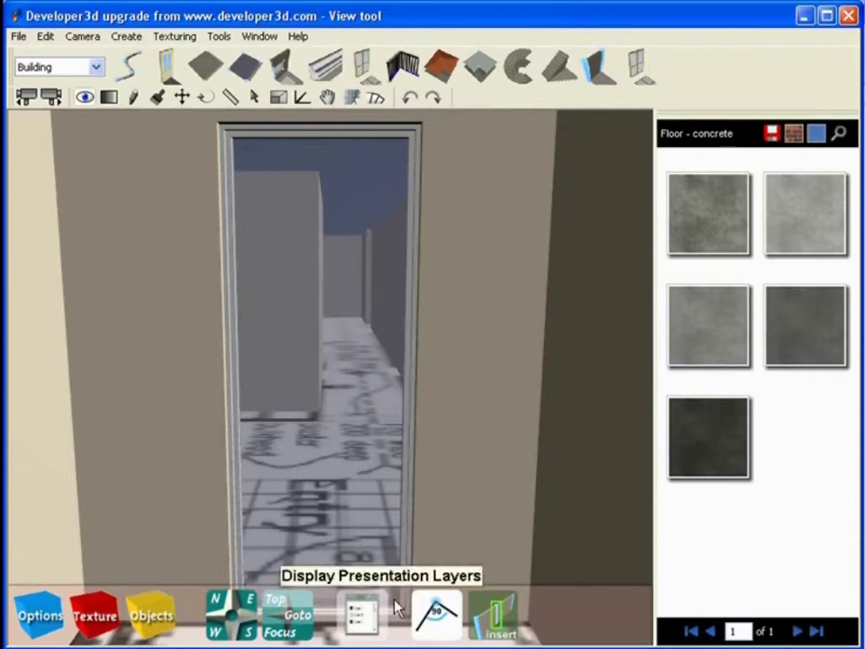
{"action": "left_click", "coordinate": [315, 368]}
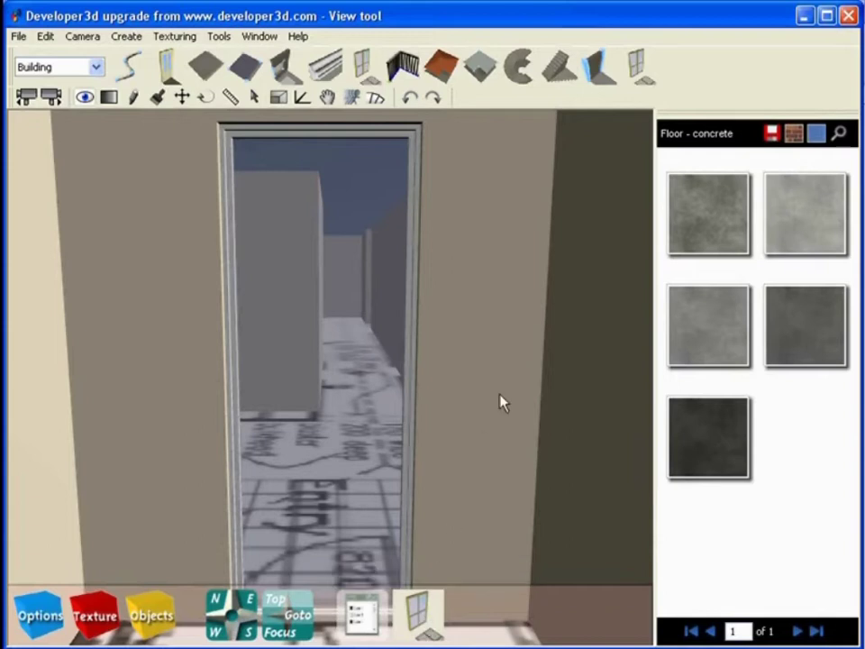
{"action": "left_click", "coordinate": [334, 388]}
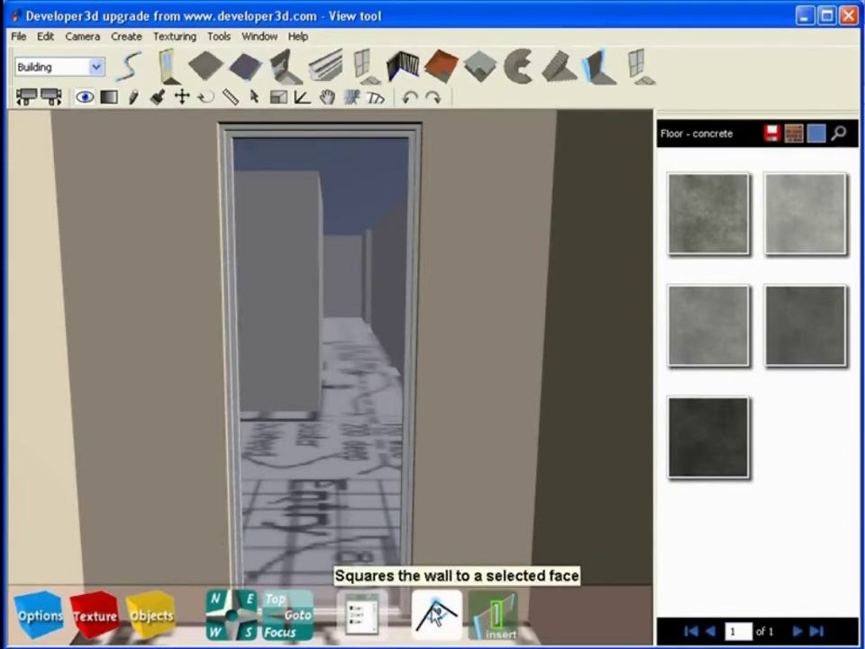
{"action": "left_click", "coordinate": [334, 440]}
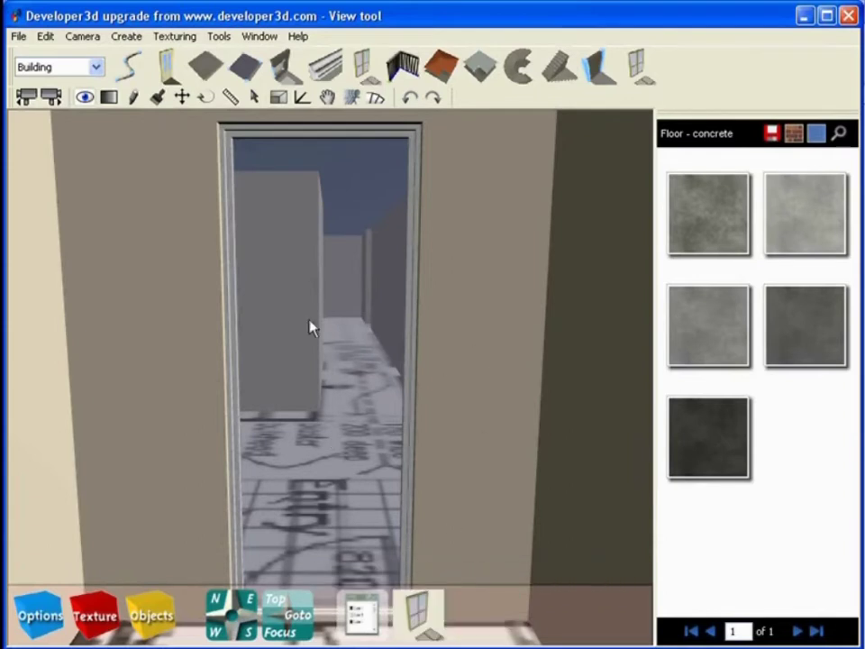
{"action": "left_click", "coordinate": [412, 616]}
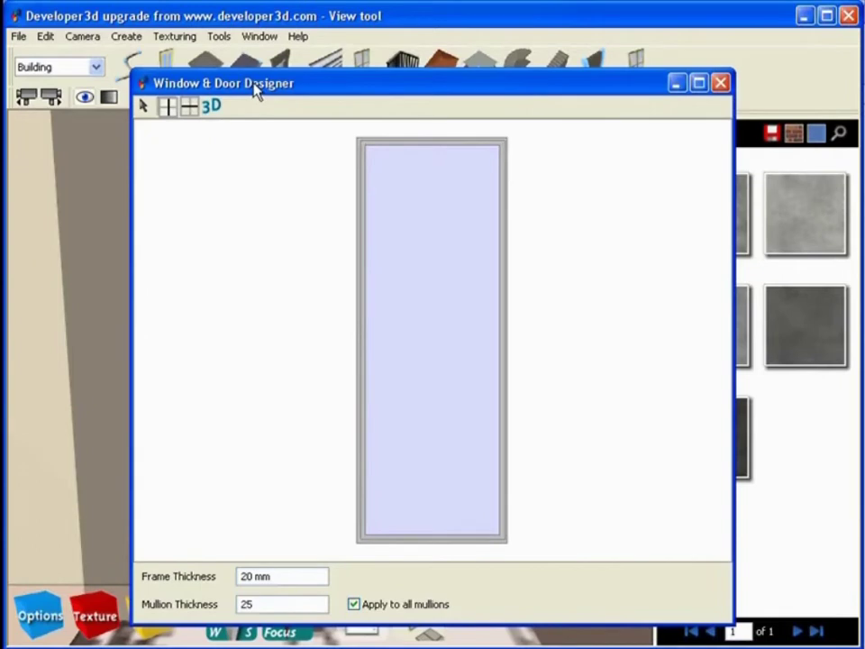
{"action": "left_click_drag", "start_coordinate": [257, 89], "coordinate": [245, 56]}
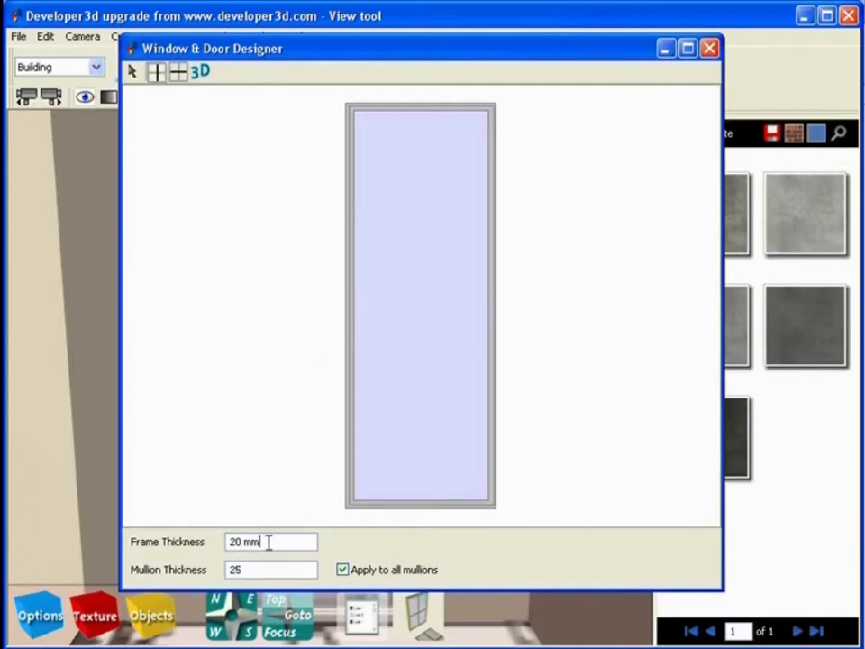
Set the window's frame thickness to 15 mm and its mullion thickness to 20
{"action": "left_click_drag", "start_coordinate": [271, 542], "coordinate": [200, 572]}
{"action": "type", "text": "15 mm"}
{"action": "left_click_drag", "start_coordinate": [235, 569], "coordinate": [197, 557]}
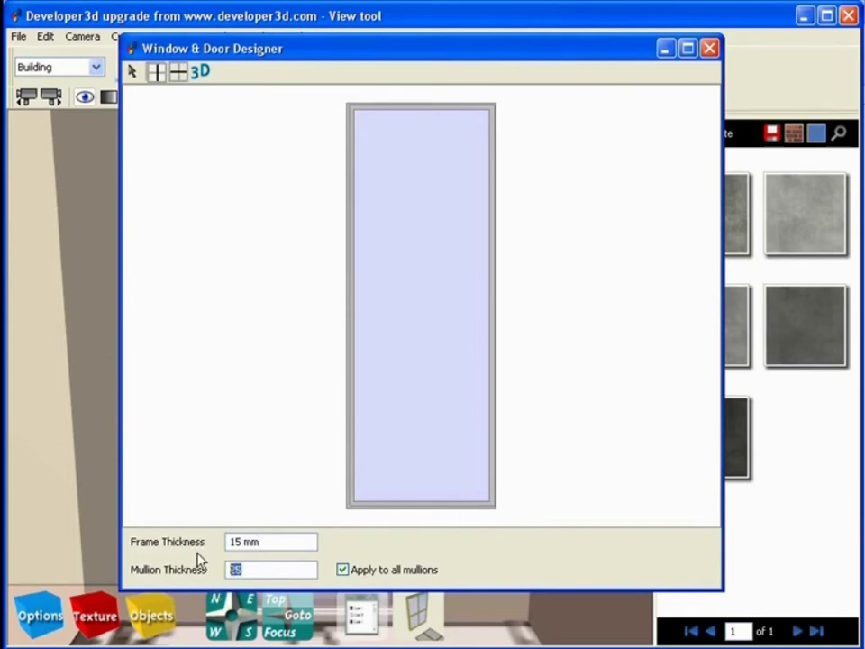
{"action": "type", "text": "20"}
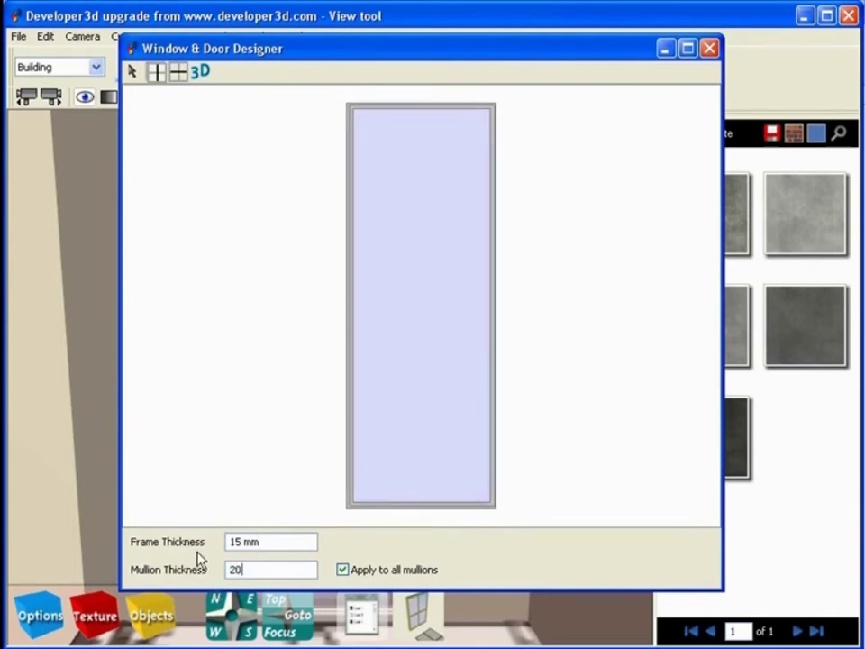
Add two horizontal mullions to the window, one near its upper edge and one near its lower edge
{"action": "left_click", "coordinate": [181, 75]}
{"action": "left_click", "coordinate": [379, 135]}
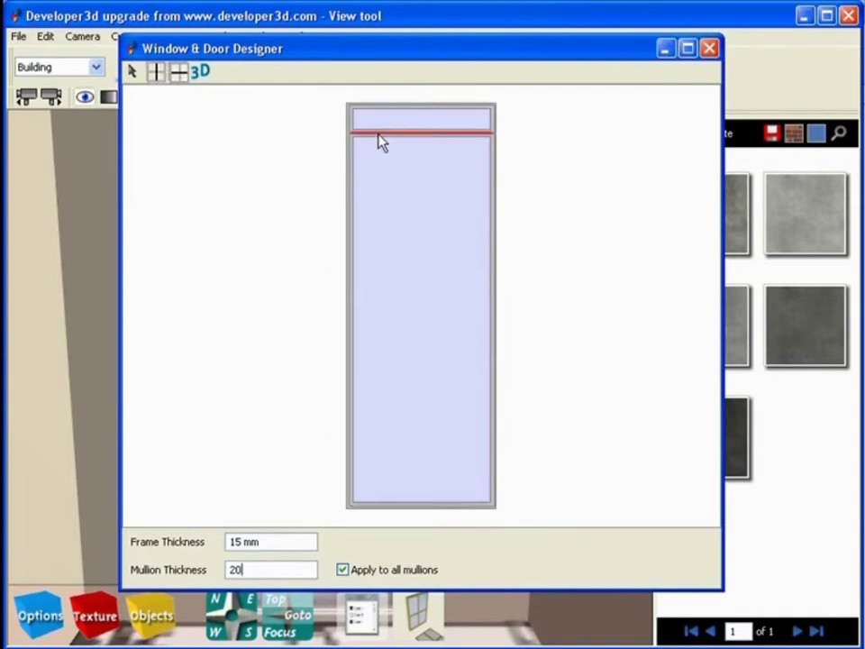
{"action": "left_click", "coordinate": [381, 466]}
Divide the window's large middle pane with three vertical mullions, one near the centre and one on each side
{"action": "left_click", "coordinate": [159, 74]}
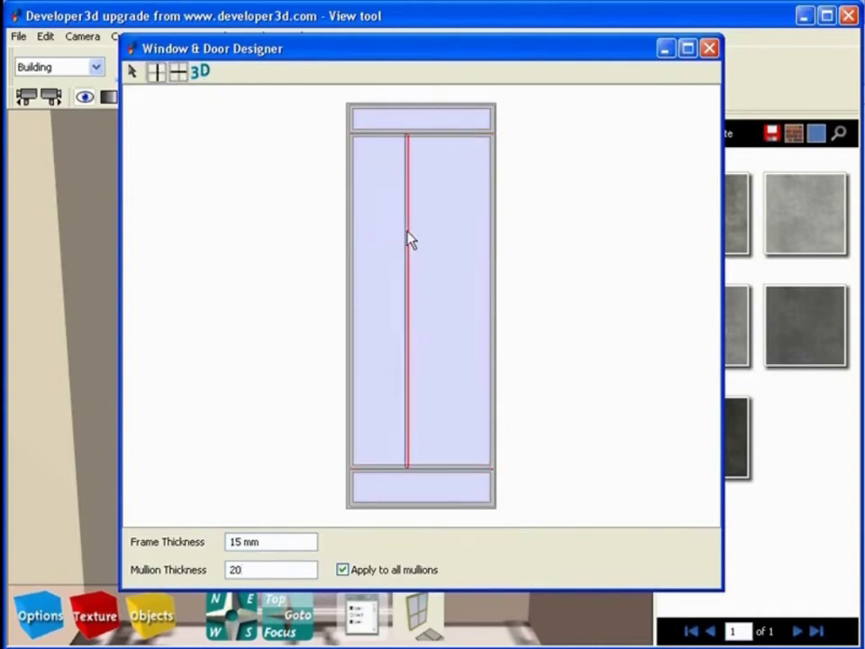
{"action": "left_click", "coordinate": [417, 242]}
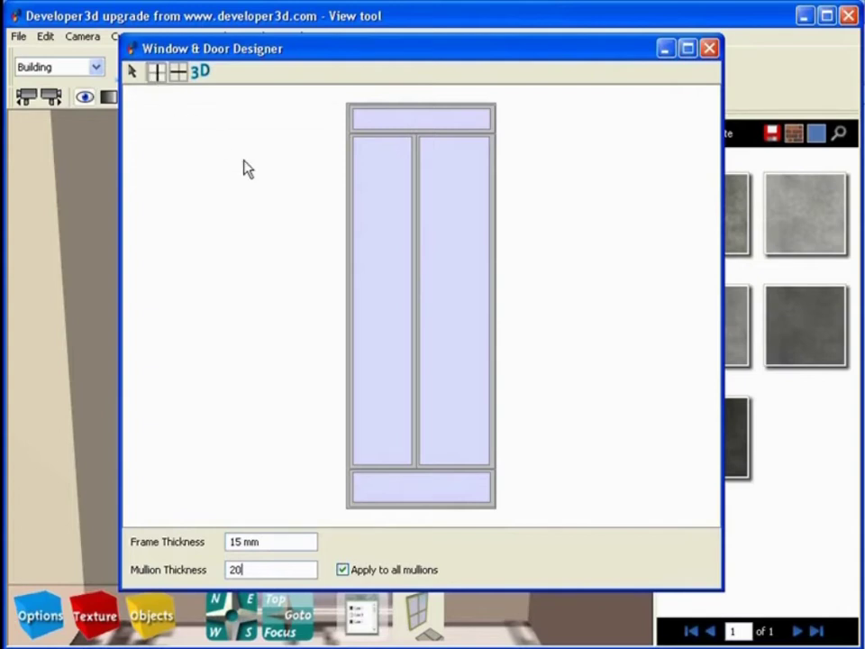
{"action": "left_click", "coordinate": [461, 264]}
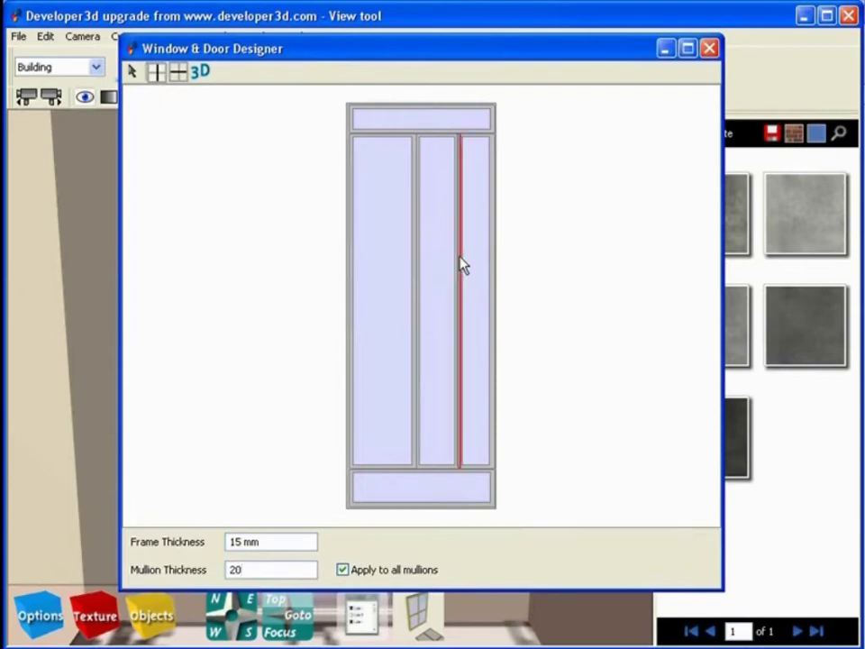
{"action": "left_click", "coordinate": [382, 261]}
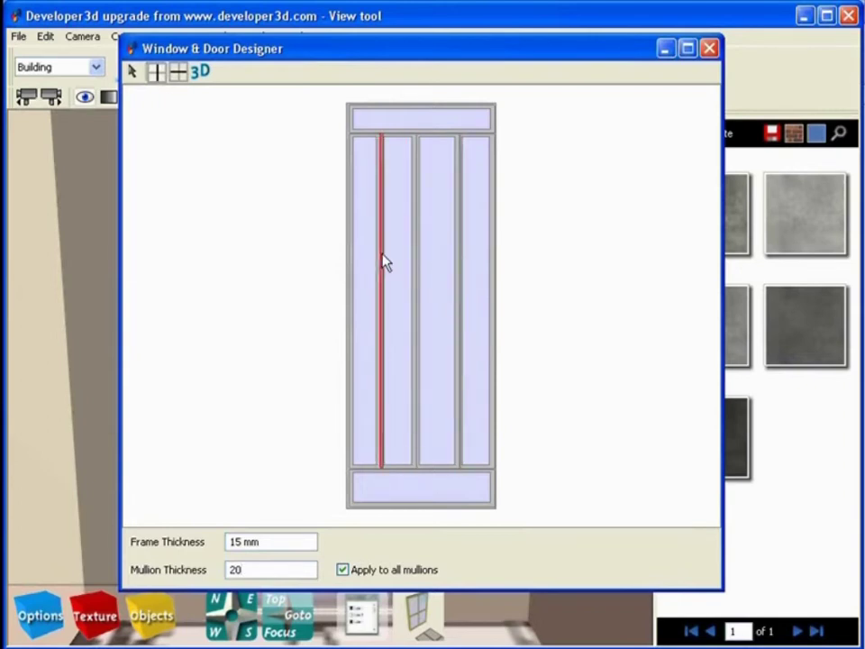
Remove the three vertical mullions from the middle pane and switch back to placing horizontal mullions
{"action": "left_click", "coordinate": [382, 302]}
{"action": "left_click", "coordinate": [459, 305]}
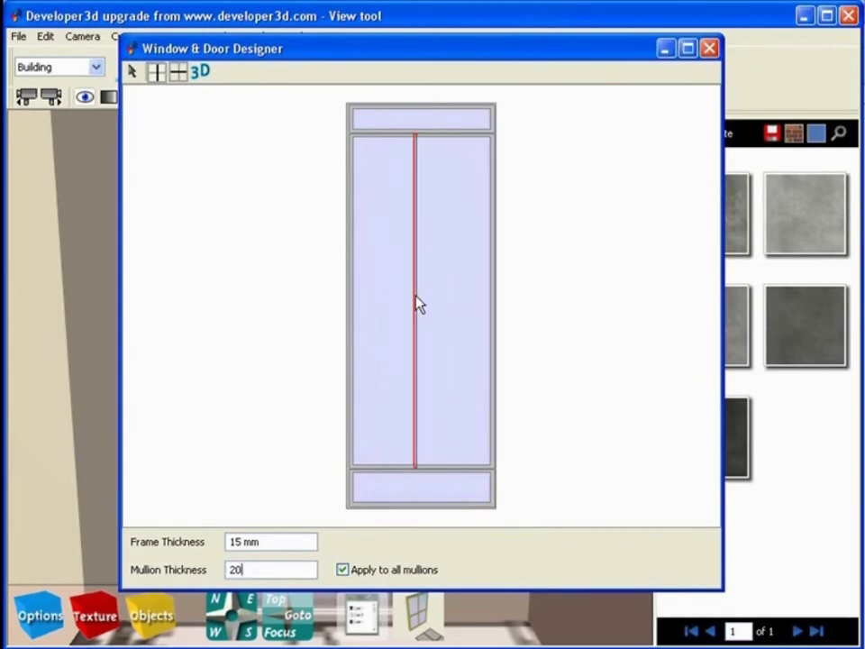
{"action": "left_click", "coordinate": [417, 304]}
{"action": "left_click", "coordinate": [177, 72]}
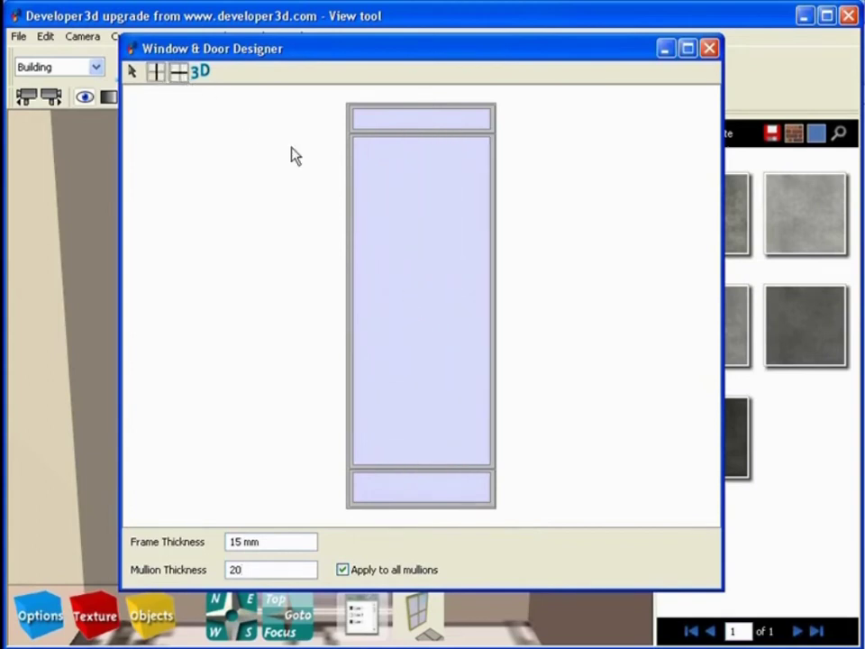
Split the middle pane with horizontal mullions, keeping one about a third of the way down and one near its lower end
{"action": "left_click", "coordinate": [396, 179]}
{"action": "left_click", "coordinate": [396, 212]}
{"action": "left_click", "coordinate": [397, 256]}
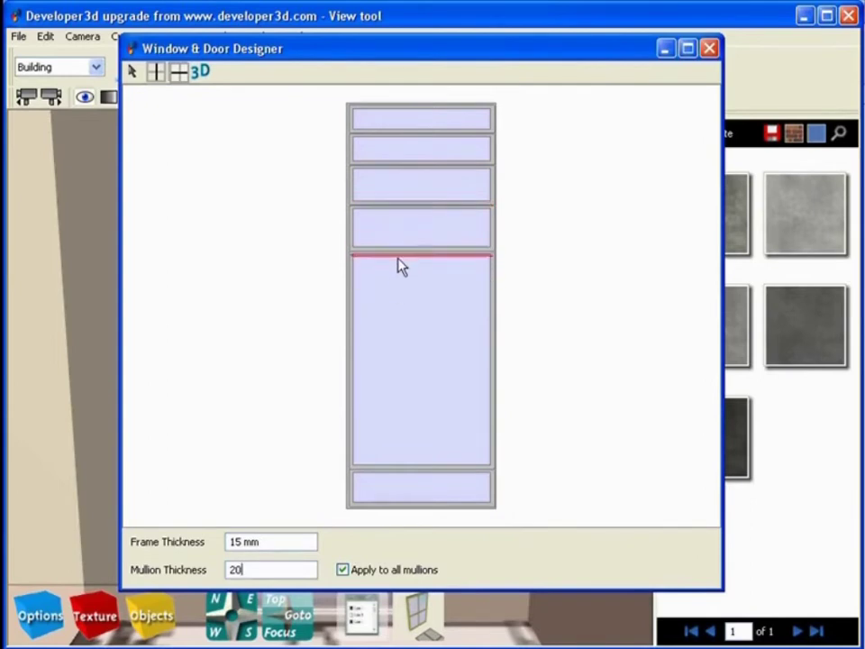
{"action": "left_click", "coordinate": [402, 205]}
{"action": "left_click", "coordinate": [404, 165]}
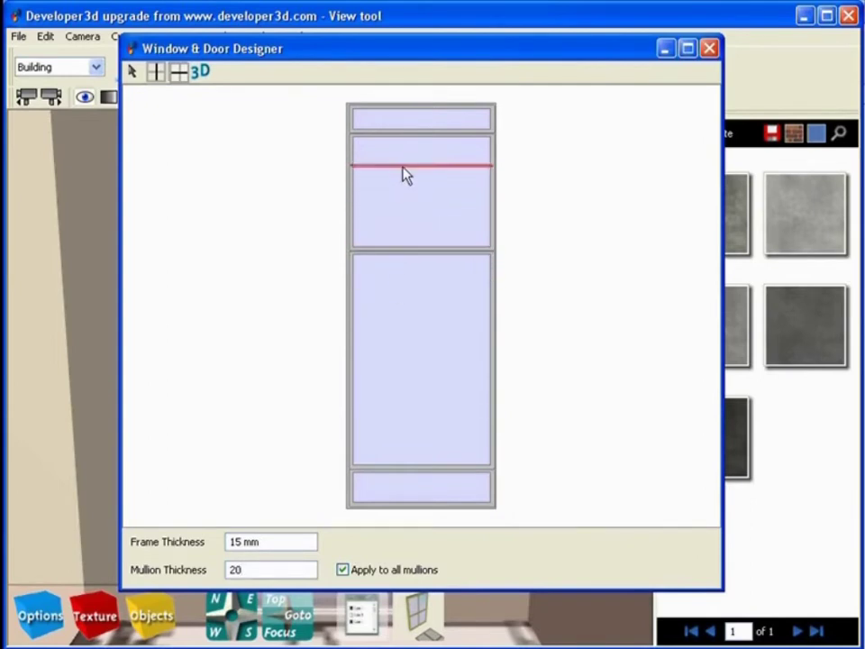
{"action": "left_click", "coordinate": [429, 415]}
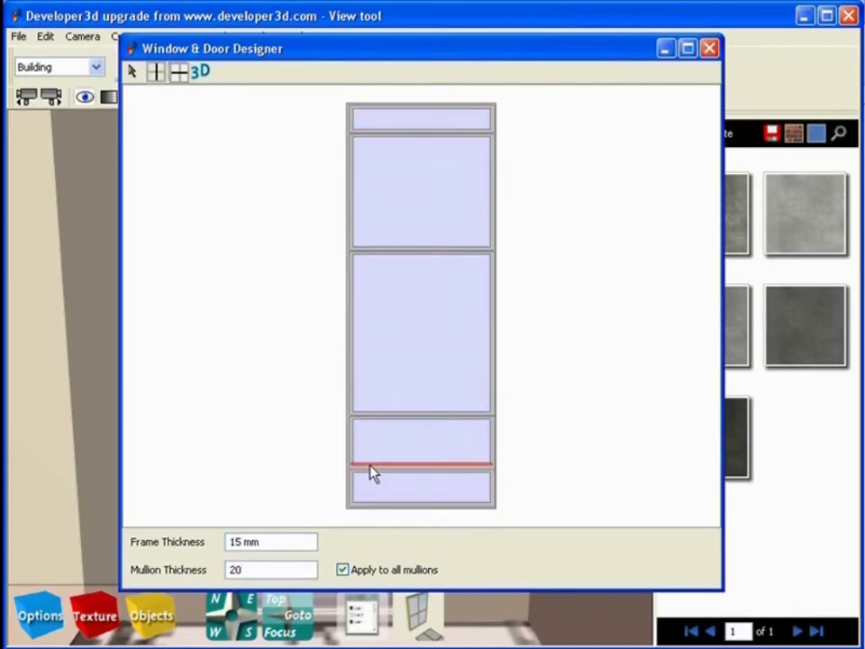
Add a vertical mullion near the centre of the panes directly above and below the large central pane, and apply the design to the 3D window
{"action": "left_click", "coordinate": [156, 72]}
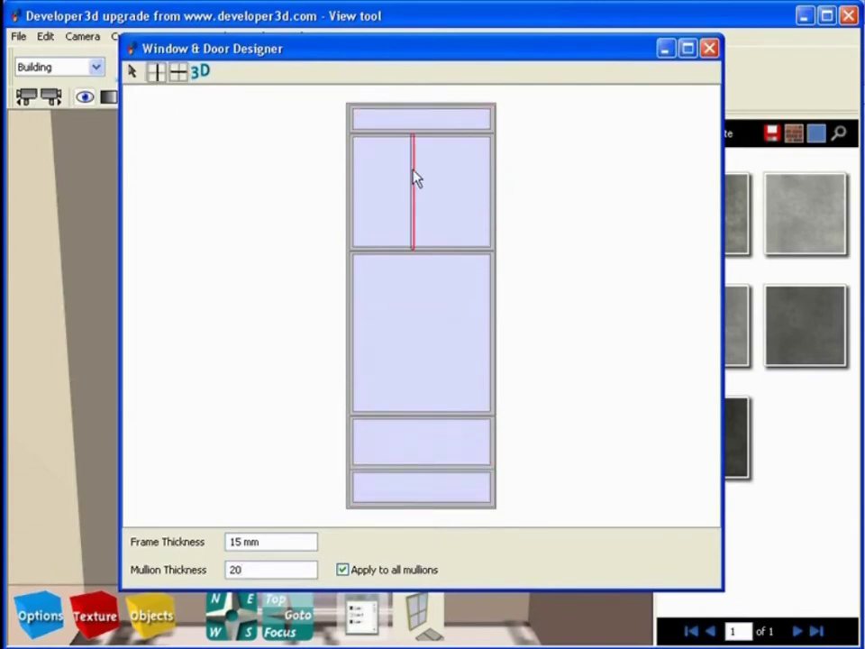
{"action": "left_click", "coordinate": [414, 177]}
{"action": "left_click", "coordinate": [420, 461]}
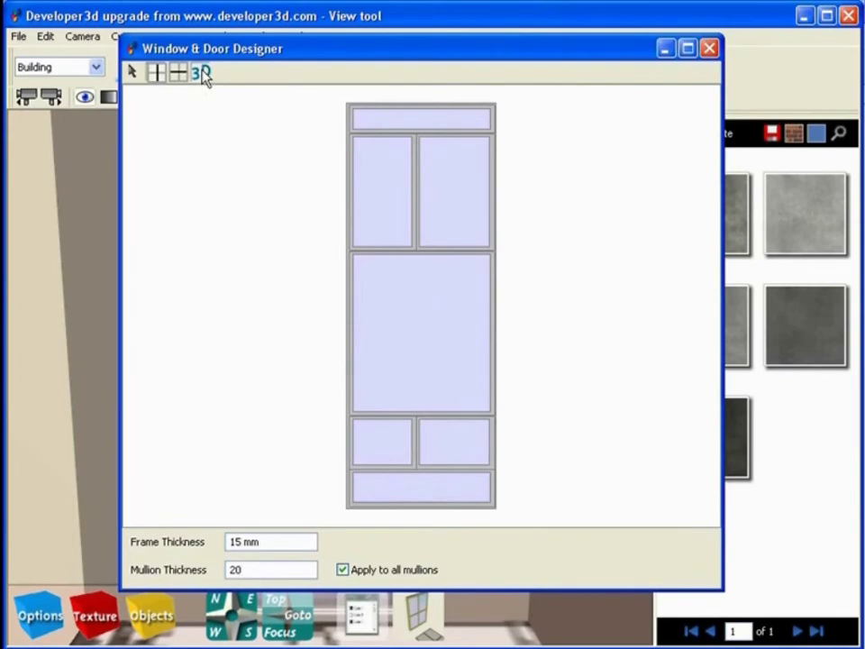
{"action": "left_click", "coordinate": [709, 48]}
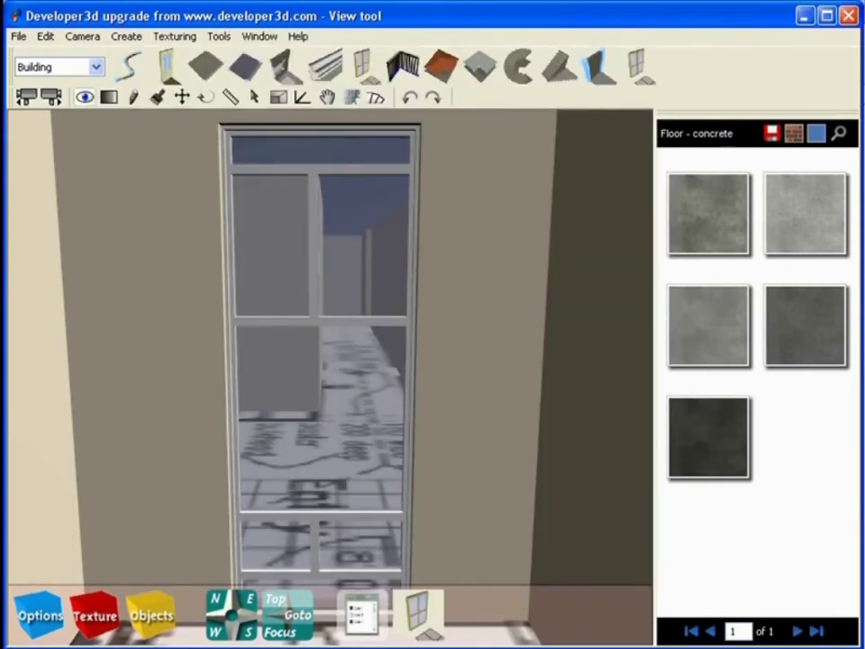
Inspect the redesigned entry window from the portico, both close up and from above
{"action": "left_click_drag", "start_coordinate": [297, 360], "coordinate": [241, 368]}
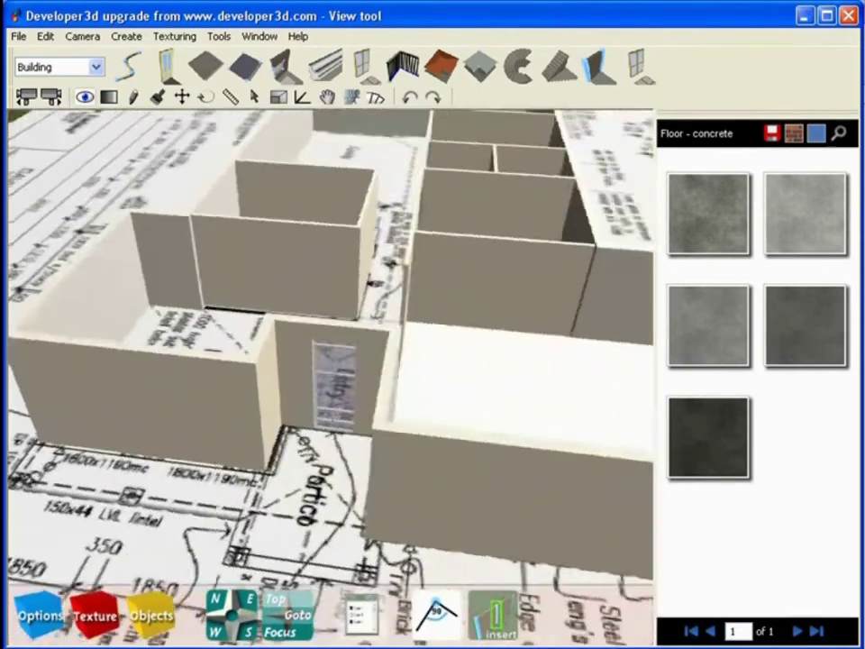
{"action": "left_click_drag", "start_coordinate": [335, 468], "coordinate": [342, 356]}
{"action": "left_click", "coordinate": [346, 404]}
{"action": "scroll", "coordinate": [354, 402], "scroll_direction": "up", "scroll_amount": 4}
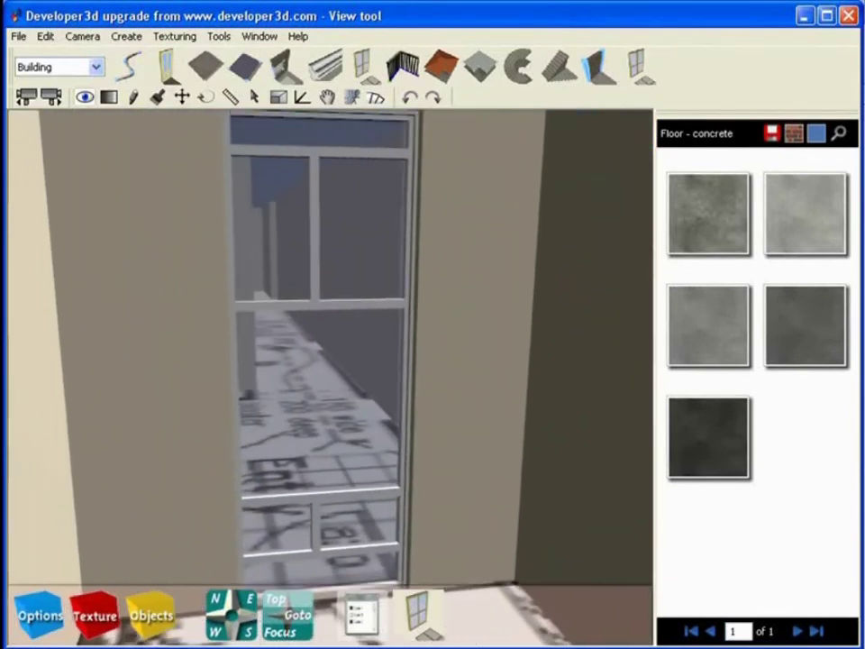
{"action": "scroll", "coordinate": [366, 407], "scroll_direction": "down", "scroll_amount": 4}
{"action": "left_click_drag", "start_coordinate": [366, 407], "coordinate": [354, 446]}
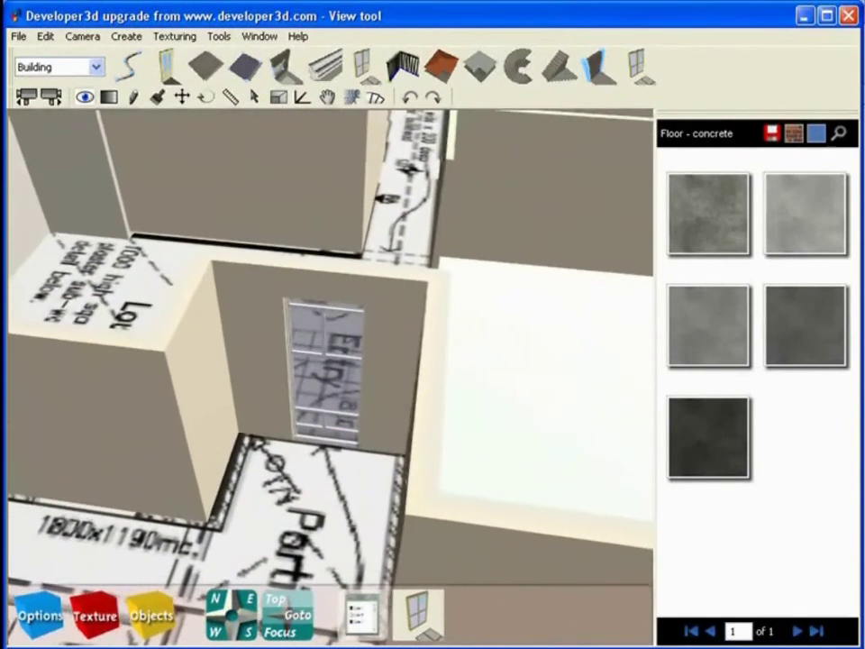
{"action": "scroll", "coordinate": [353, 379], "scroll_direction": "down", "scroll_amount": 5}
Inspect the interior door in the room with the textured floor, and the entry window from the front of the house
{"action": "left_click", "coordinate": [448, 185]}
{"action": "scroll", "coordinate": [392, 224], "scroll_direction": "up", "scroll_amount": 3}
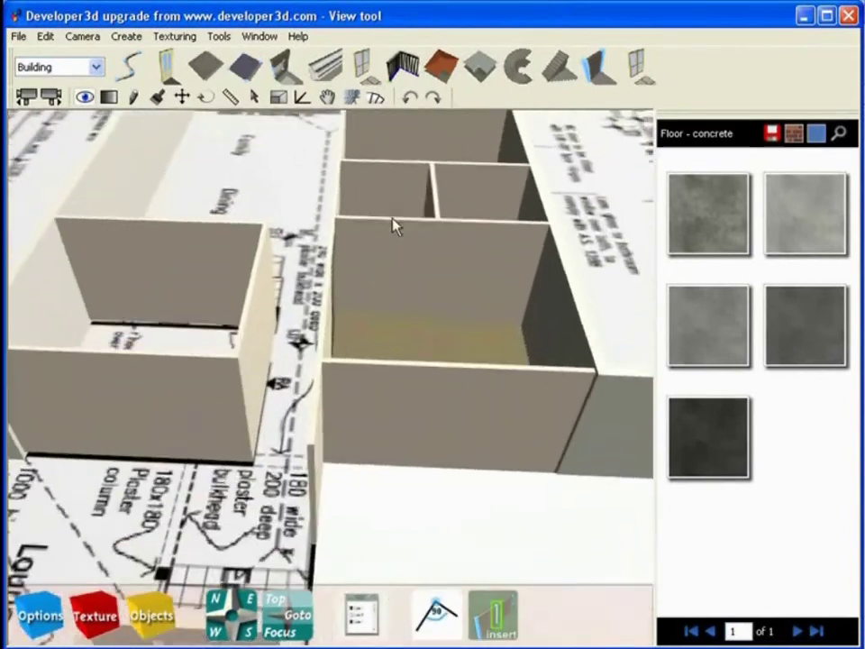
{"action": "left_click", "coordinate": [285, 367]}
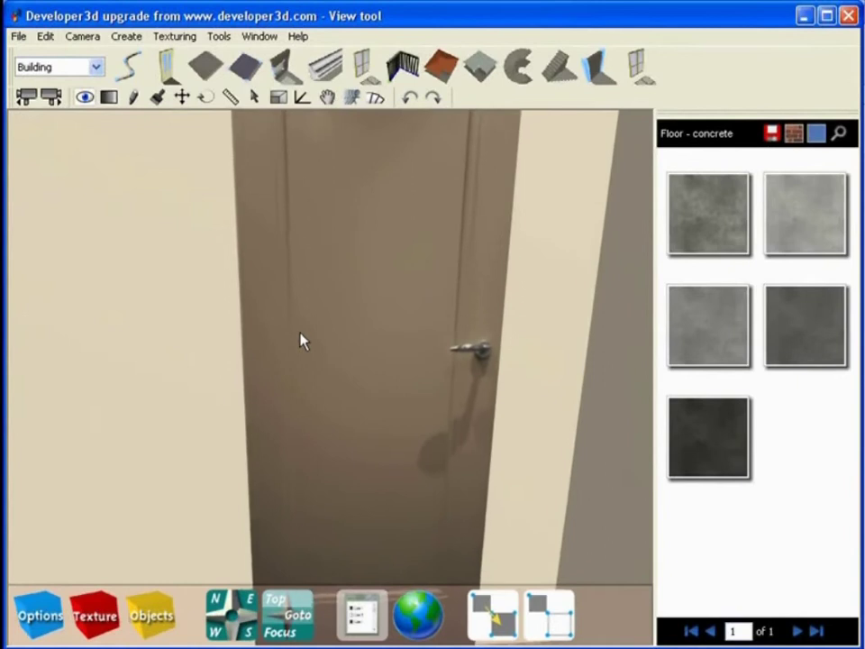
{"action": "left_click_drag", "start_coordinate": [300, 333], "coordinate": [302, 387]}
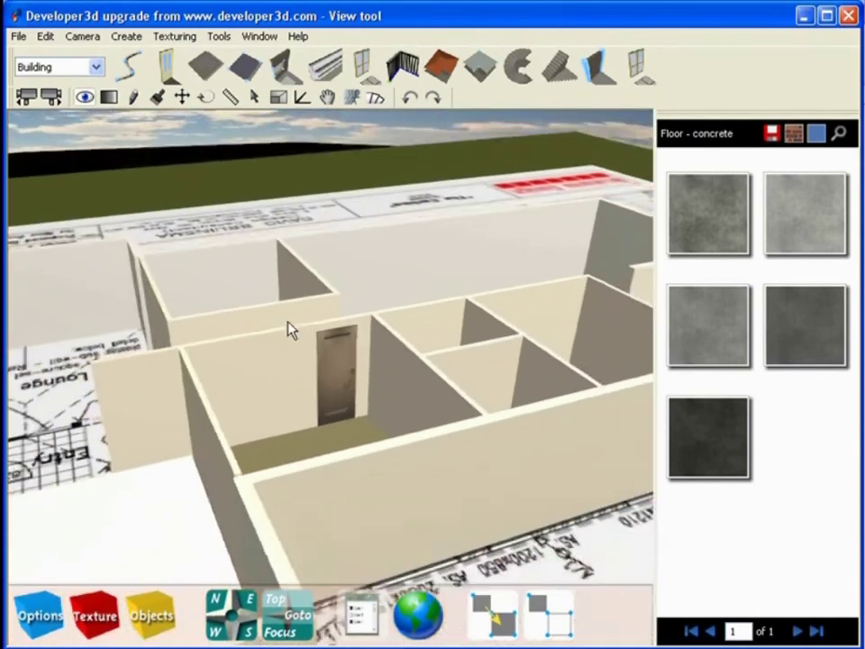
{"action": "scroll", "coordinate": [288, 322], "scroll_direction": "down", "scroll_amount": 4}
{"action": "left_click_drag", "start_coordinate": [288, 322], "coordinate": [221, 445]}
{"action": "scroll", "coordinate": [221, 446], "scroll_direction": "up", "scroll_amount": 3}
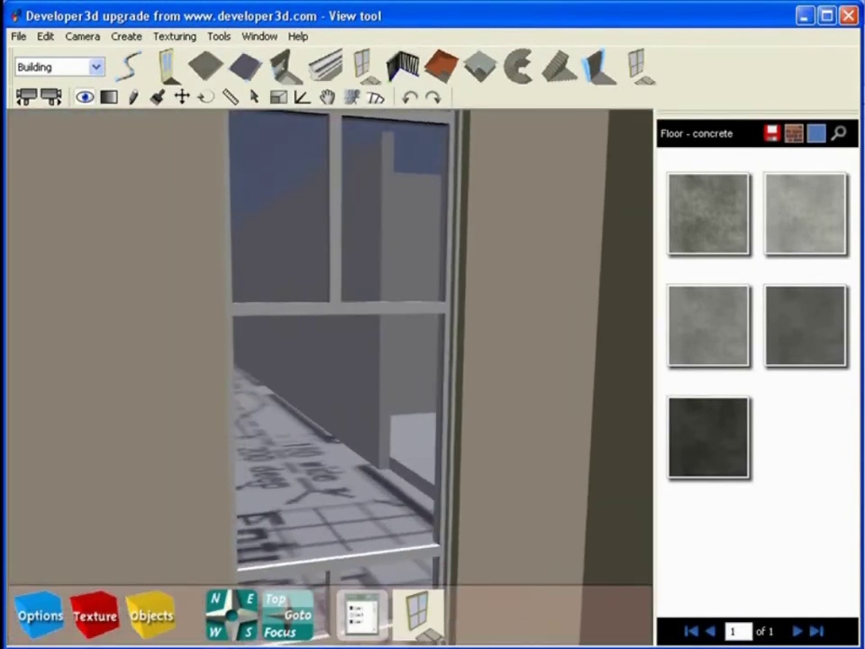
{"action": "left_click_drag", "start_coordinate": [432, 356], "coordinate": [373, 356]}
{"action": "scroll", "coordinate": [374, 365], "scroll_direction": "down", "scroll_amount": 4}
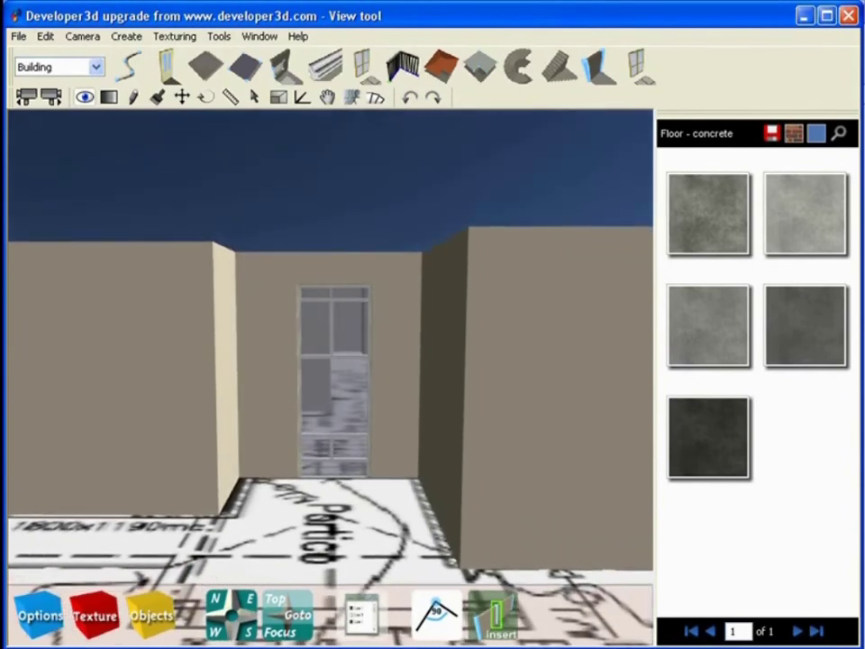
{"action": "left_click_drag", "start_coordinate": [285, 403], "coordinate": [285, 402]}
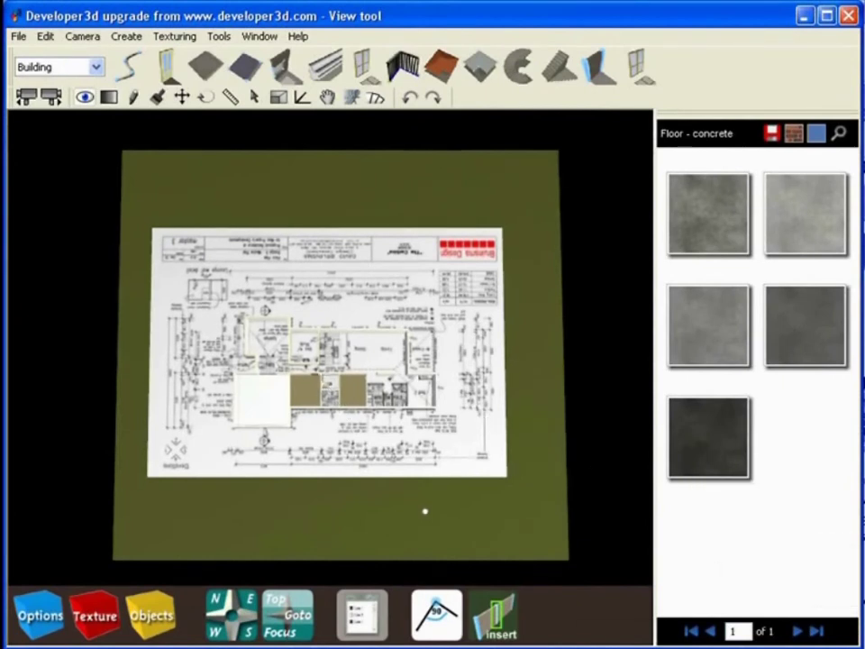
Colour the floor area inside the house plain white with the Color tool
{"action": "left_click_drag", "start_coordinate": [324, 376], "coordinate": [410, 351]}
{"action": "scroll", "coordinate": [335, 402], "scroll_direction": "up", "scroll_amount": 8}
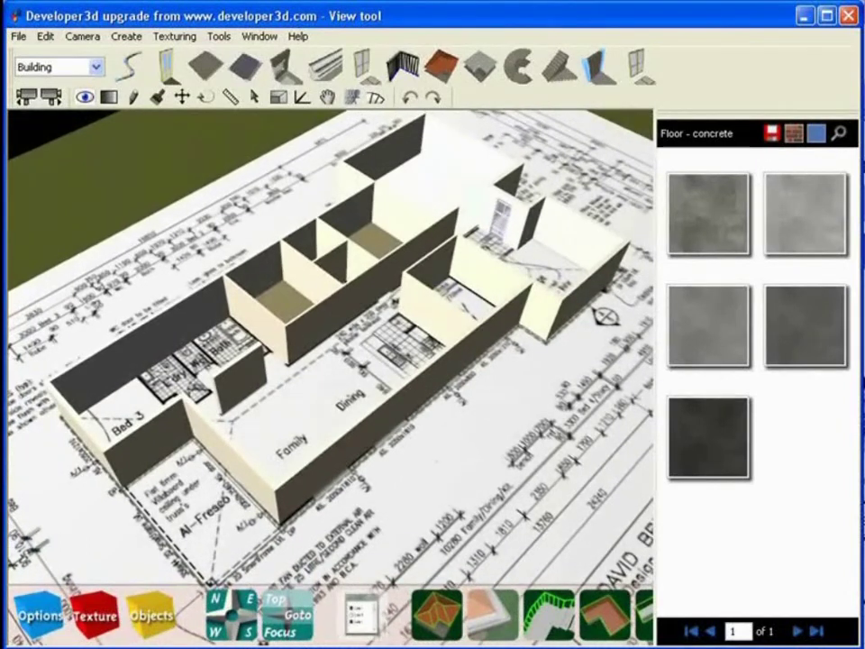
{"action": "left_click", "coordinate": [108, 96]}
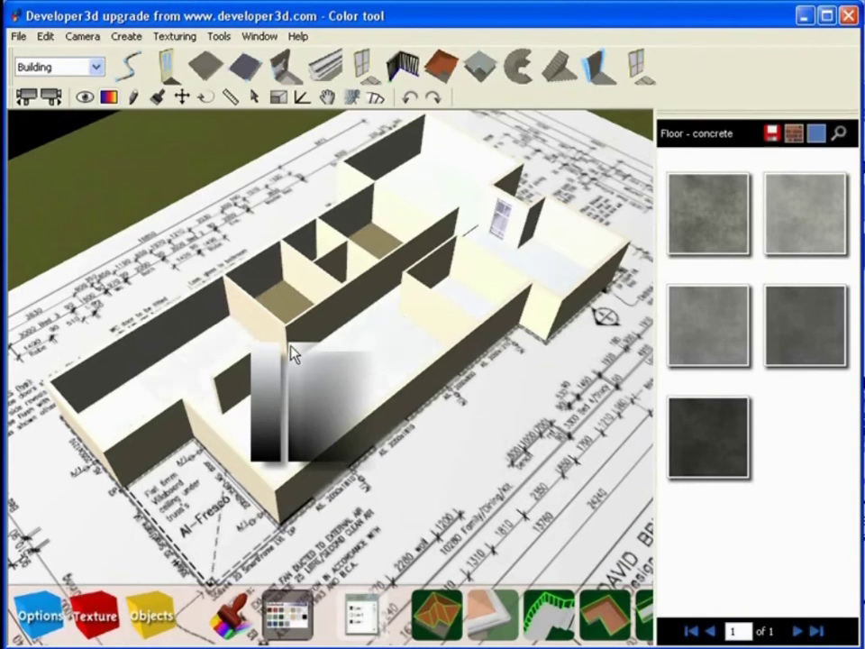
{"action": "left_click", "coordinate": [390, 357]}
{"action": "left_click_drag", "start_coordinate": [379, 351], "coordinate": [266, 333]}
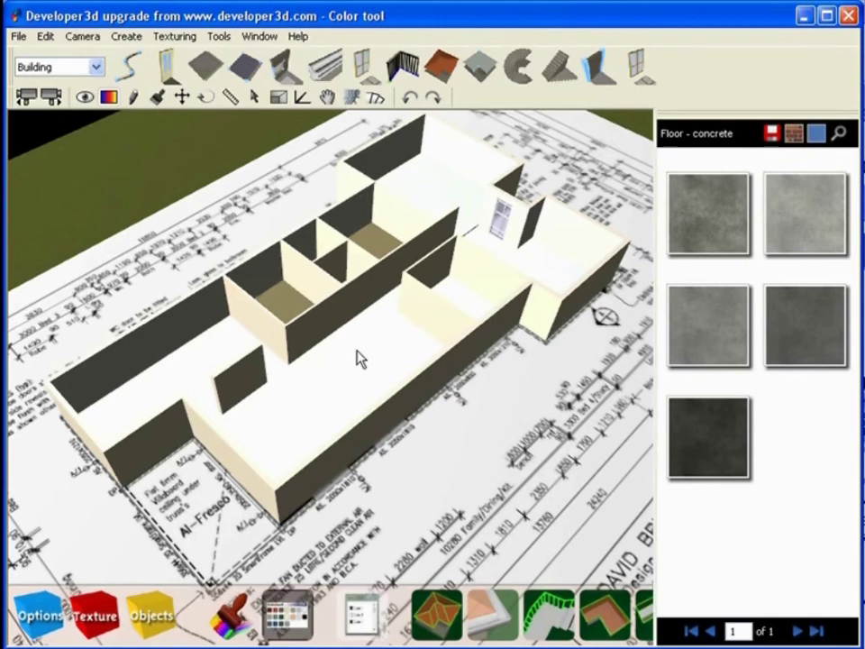
Build a roof base over the house with a height of 2400 mm, an overhang of 300 mm and a depth of 100 mm
{"action": "left_click", "coordinate": [602, 626]}
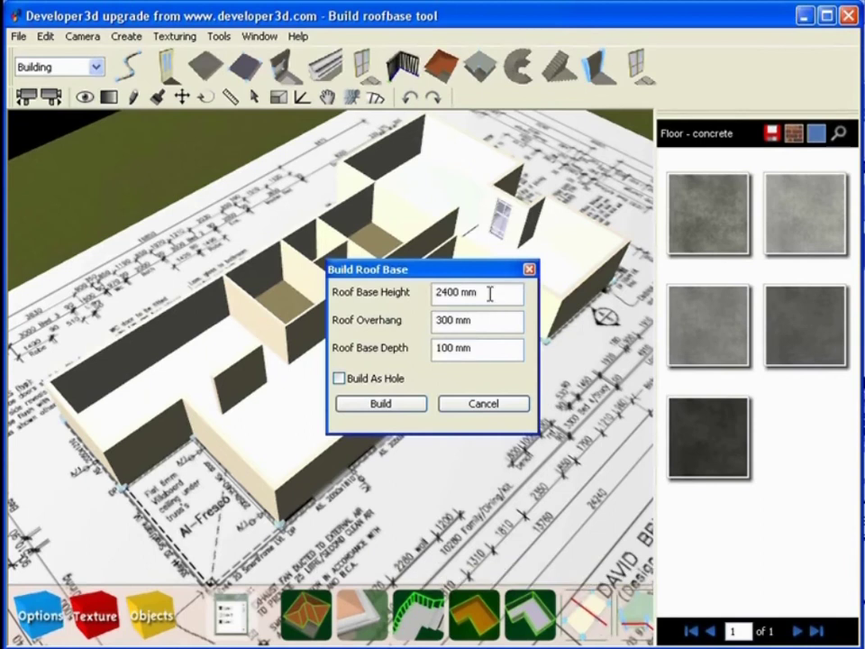
{"action": "left_click_drag", "start_coordinate": [488, 293], "coordinate": [420, 297]}
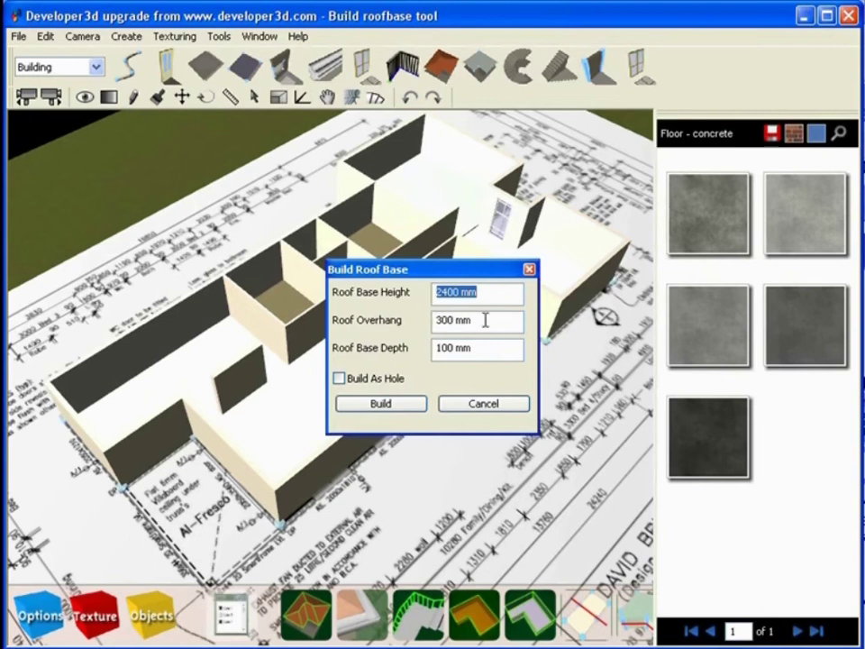
{"action": "left_click_drag", "start_coordinate": [486, 321], "coordinate": [415, 320]}
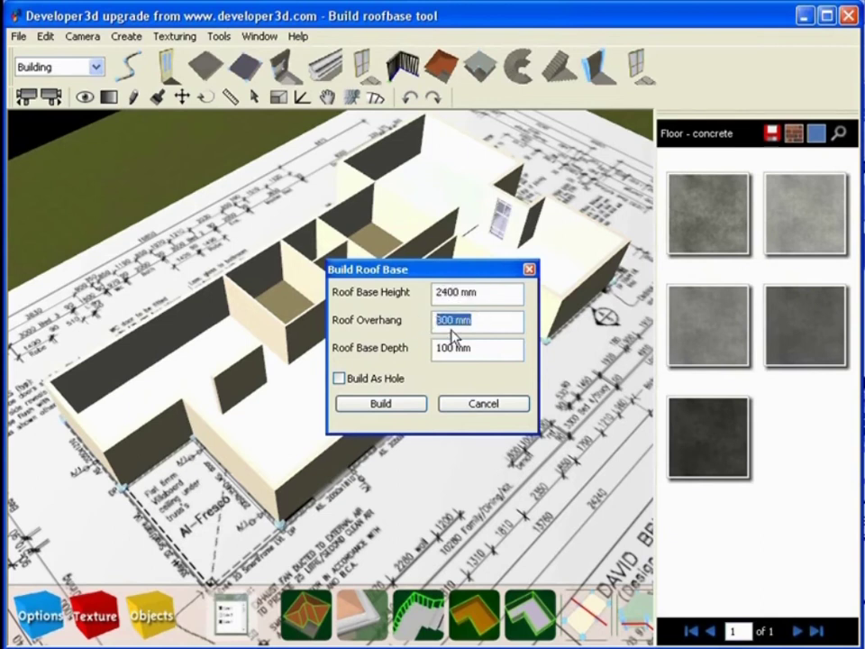
{"action": "left_click_drag", "start_coordinate": [487, 351], "coordinate": [419, 348]}
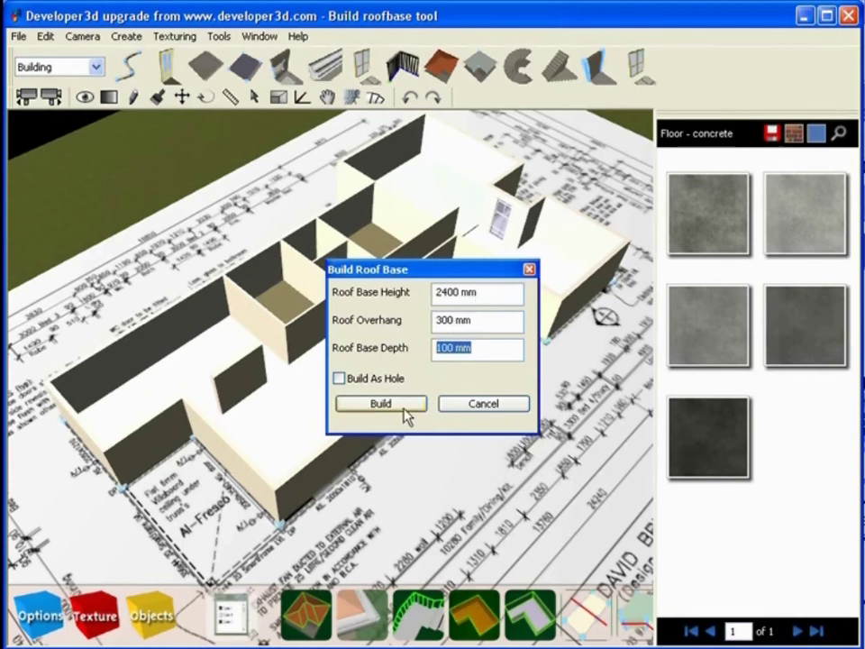
{"action": "left_click_drag", "start_coordinate": [490, 293], "coordinate": [404, 328]}
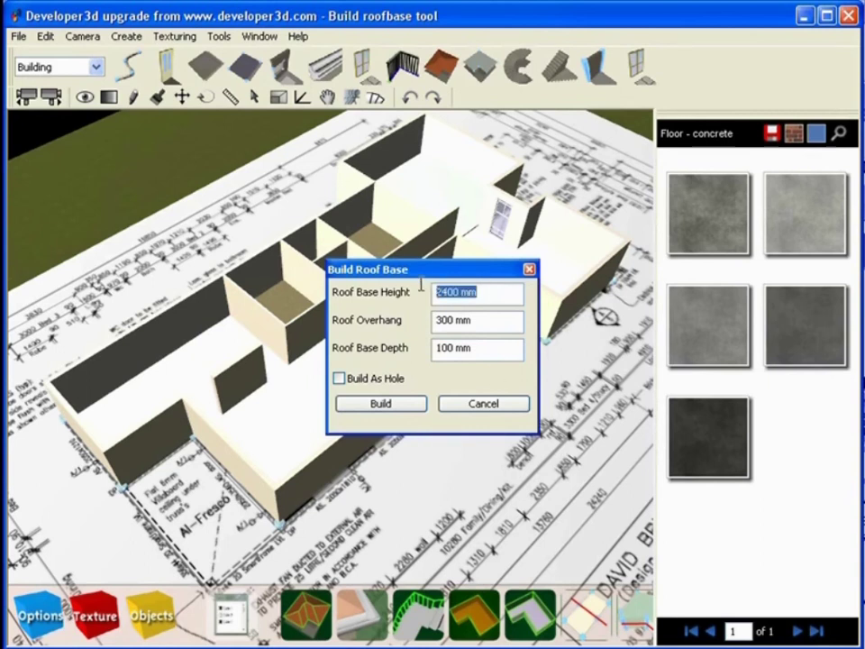
{"action": "type", "text": "2700"}
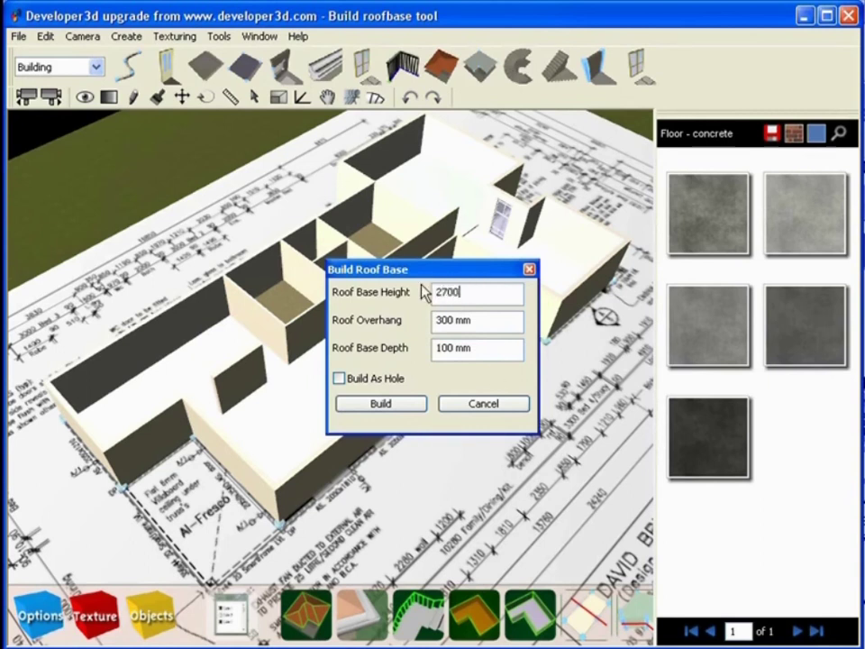
{"action": "double_click", "coordinate": [436, 288]}
{"action": "type", "text": "2"}
{"action": "key", "text": "Tab"}
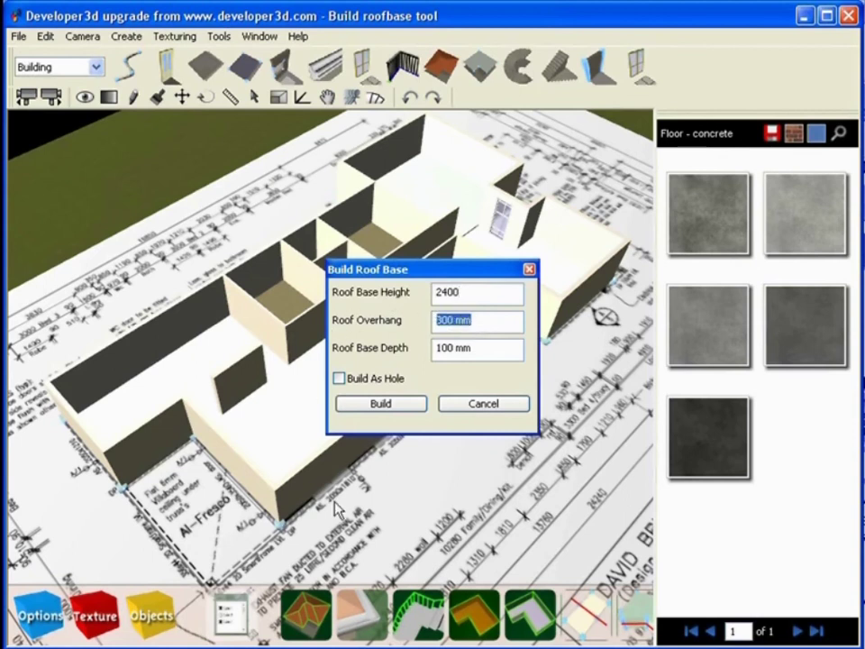
{"action": "left_click_drag", "start_coordinate": [486, 347], "coordinate": [381, 346]}
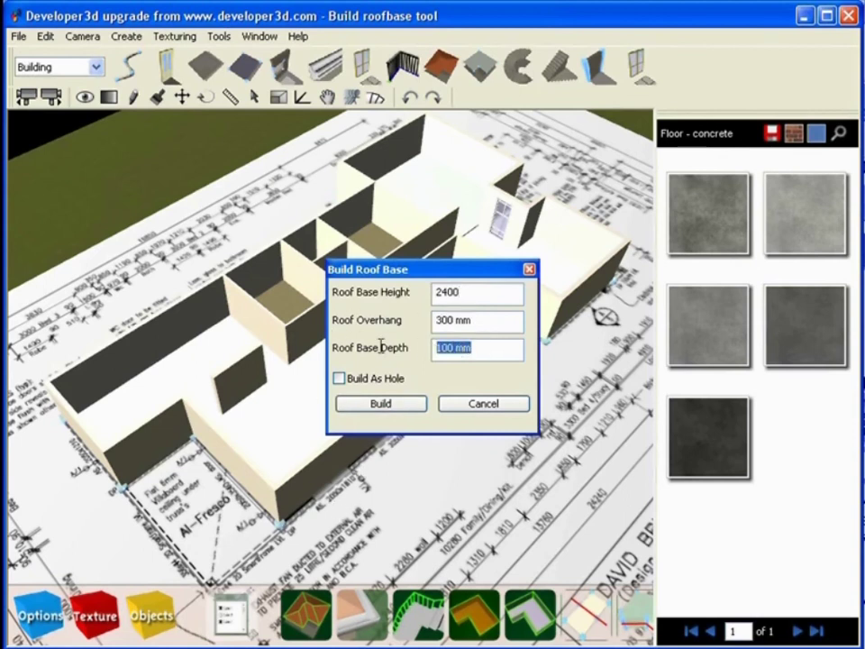
{"action": "left_click", "coordinate": [382, 404]}
{"action": "left_click", "coordinate": [478, 289]}
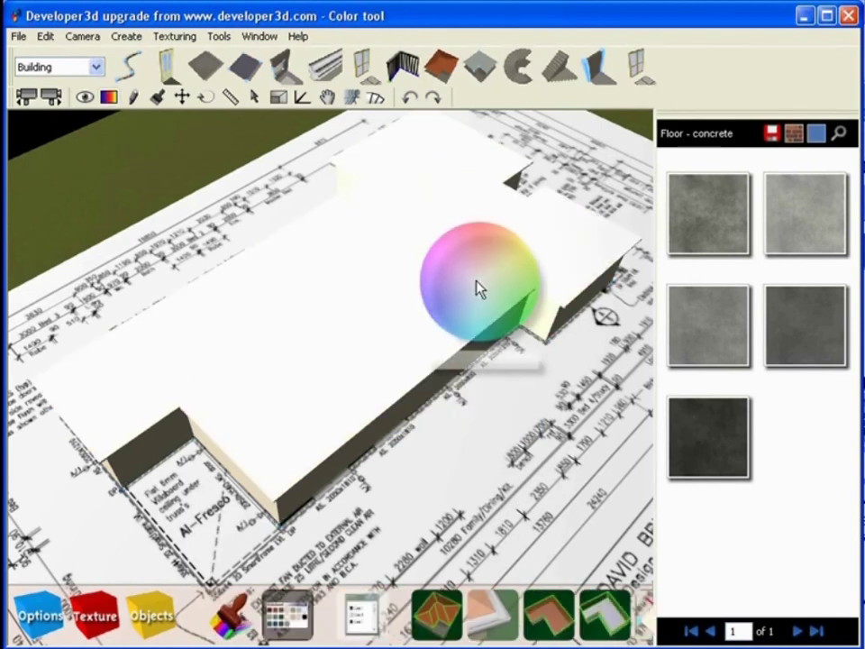
Examine the roof base and its overhang from the front, from a low corner and from above
{"action": "left_click", "coordinate": [81, 96]}
{"action": "mouse_move", "coordinate": [405, 316]}
{"action": "left_mouse_down"}
{"action": "mouse_move", "coordinate": [284, 286]}
{"action": "mouse_move", "coordinate": [390, 463]}
{"action": "mouse_move", "coordinate": [427, 457]}
{"action": "mouse_move", "coordinate": [433, 577]}
{"action": "mouse_move", "coordinate": [424, 590]}
{"action": "mouse_move", "coordinate": [399, 322]}
{"action": "left_mouse_up"}
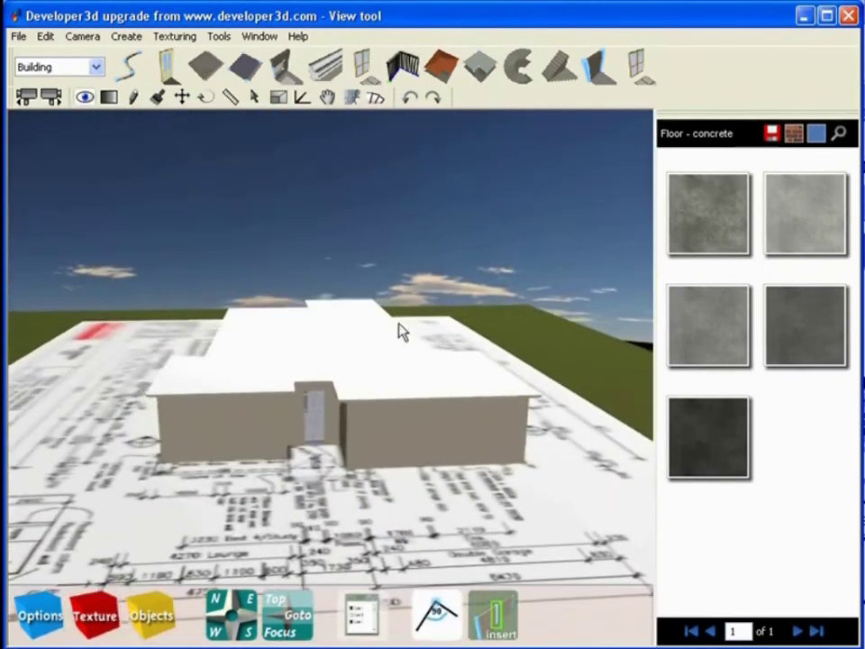
{"action": "left_click_drag", "start_coordinate": [161, 410], "coordinate": [154, 414]}
{"action": "right_click_drag", "start_coordinate": [154, 414], "coordinate": [311, 424]}
{"action": "left_click_drag", "start_coordinate": [180, 410], "coordinate": [194, 333]}
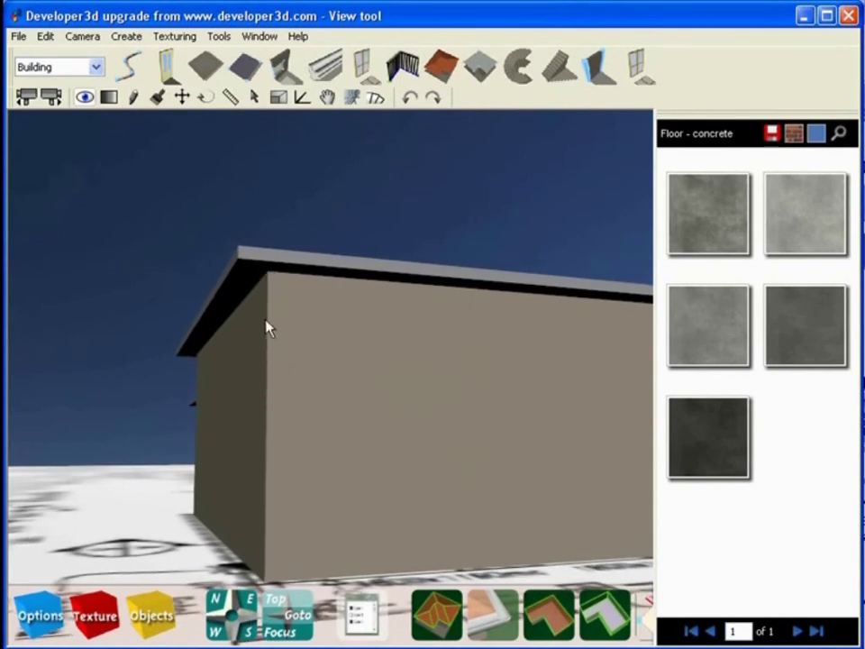
{"action": "left_click", "coordinate": [300, 379]}
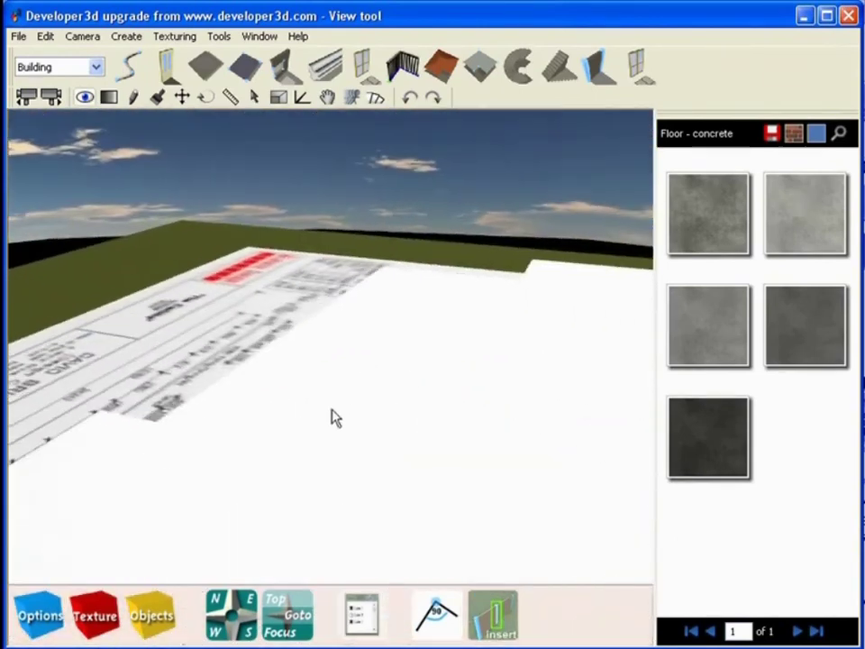
{"action": "scroll", "coordinate": [335, 418], "scroll_direction": "down", "scroll_amount": 3}
{"action": "left_click_drag", "start_coordinate": [384, 485], "coordinate": [270, 432]}
{"action": "left_click", "coordinate": [391, 433]}
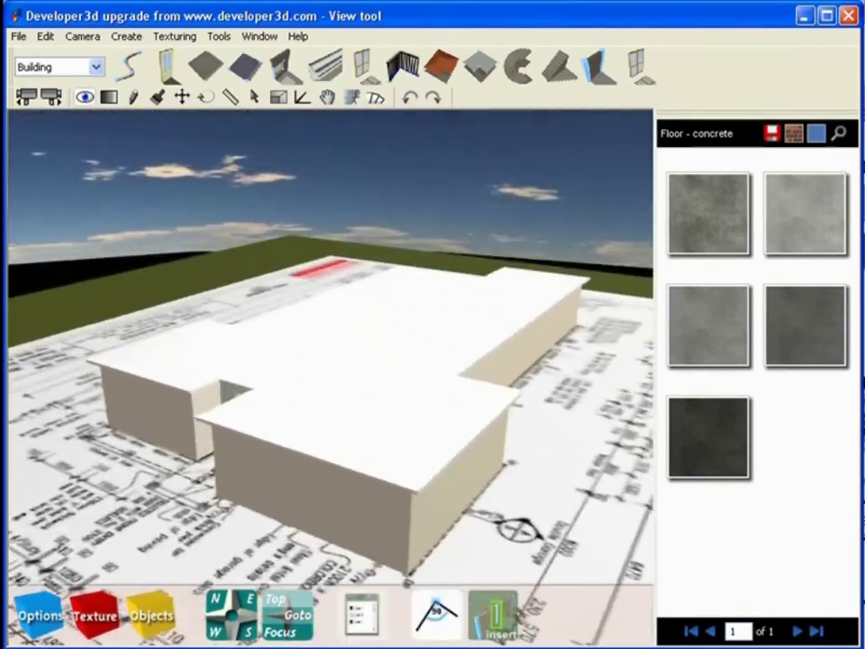